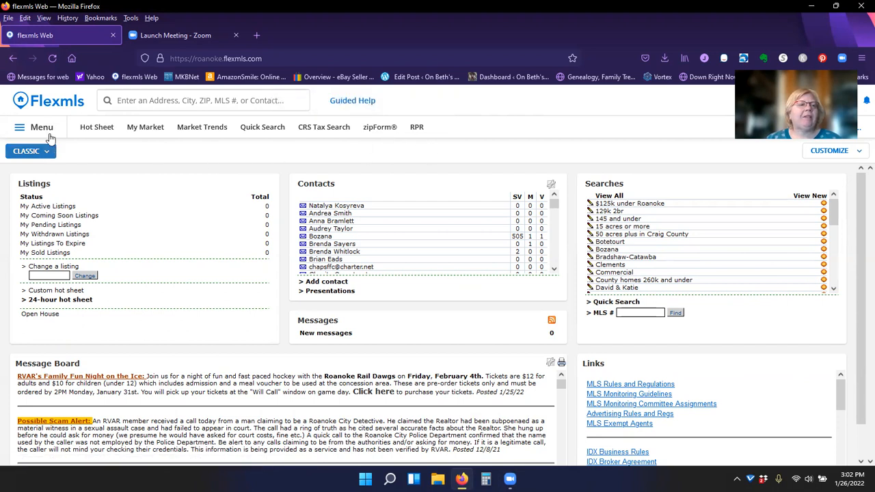
click(39, 129)
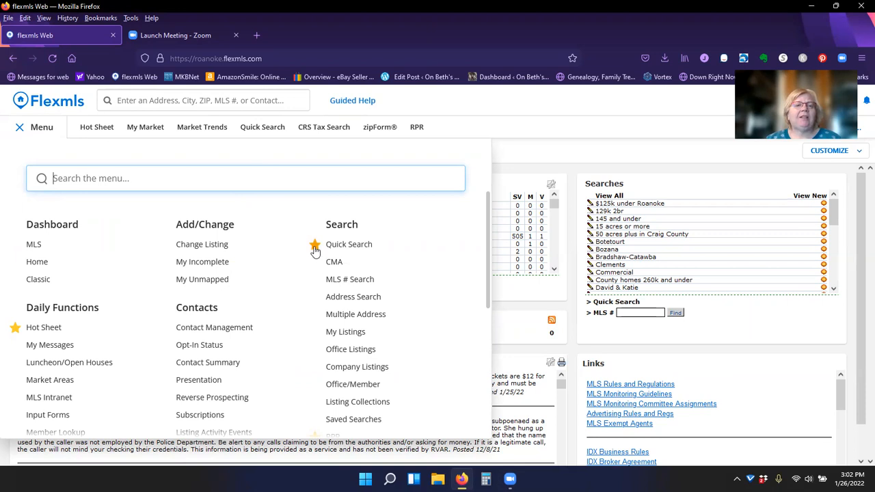
scroll(415, 364, down, 2)
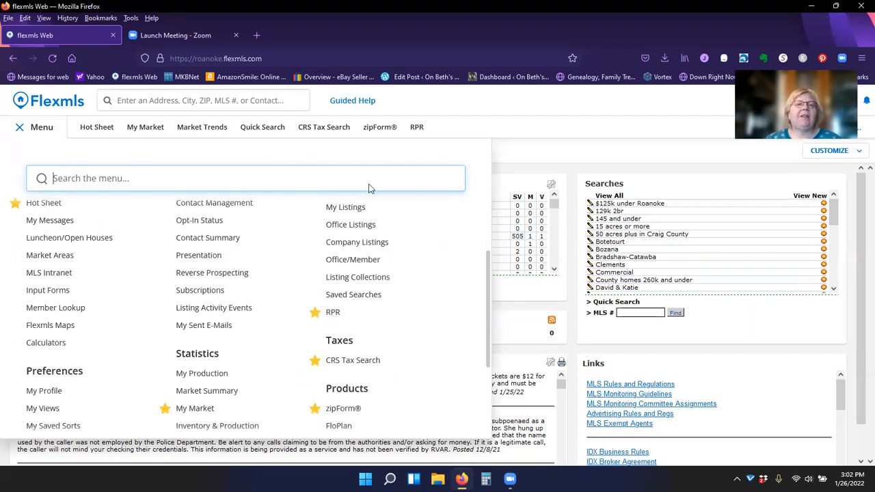
click(444, 102)
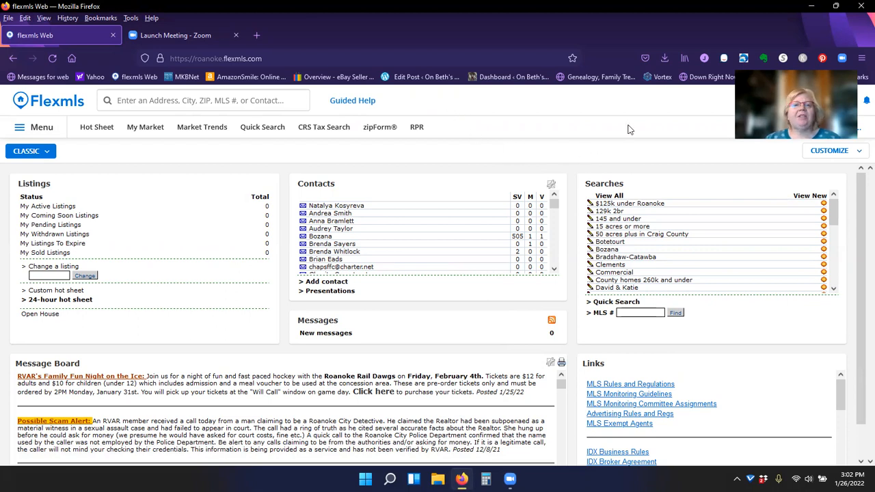
- Open CRS Tax Search and switch to its Prospecting page
click(315, 128)
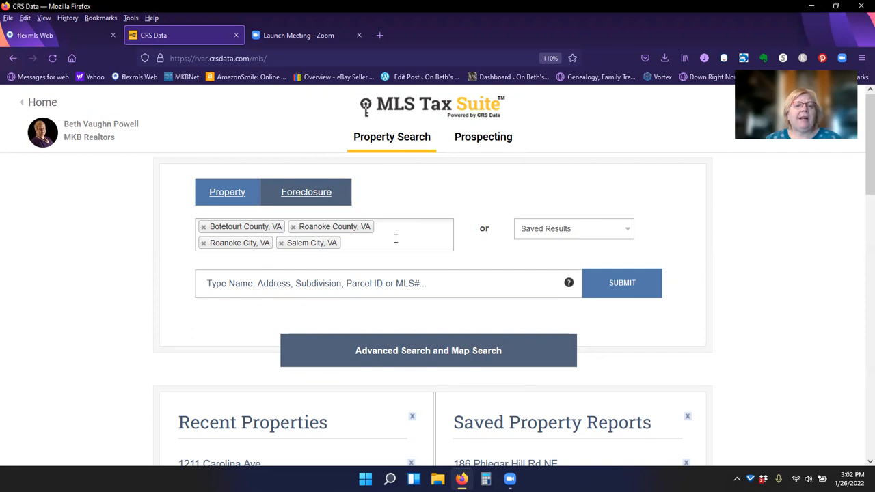
click(483, 140)
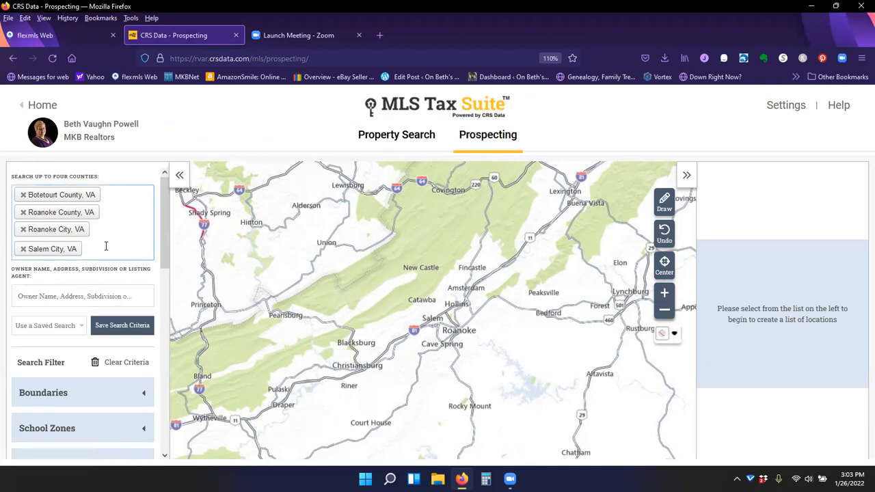
click(375, 138)
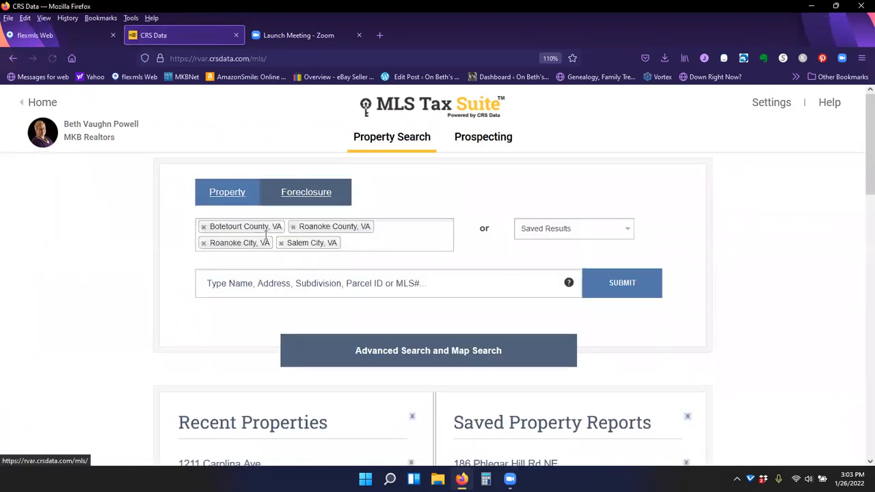
click(482, 138)
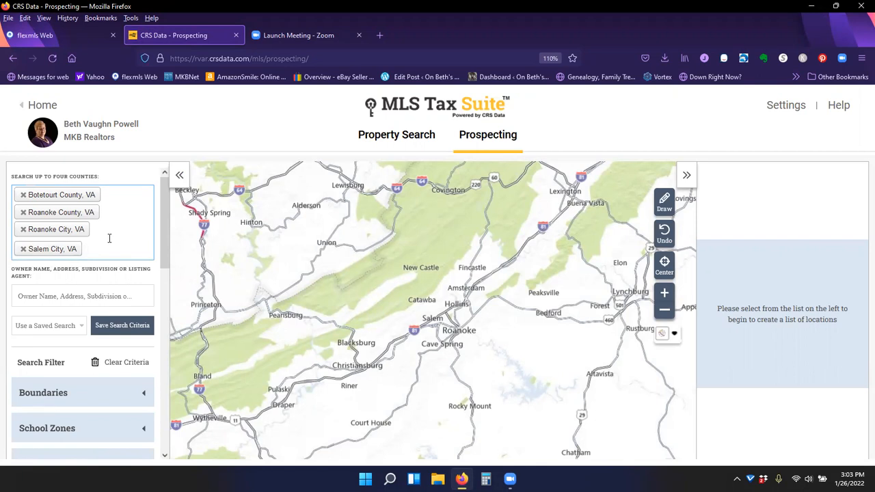
- Remove Salem City, Roanoke County and Botetourt County so only Roanoke City, VA is searched
click(24, 249)
click(23, 214)
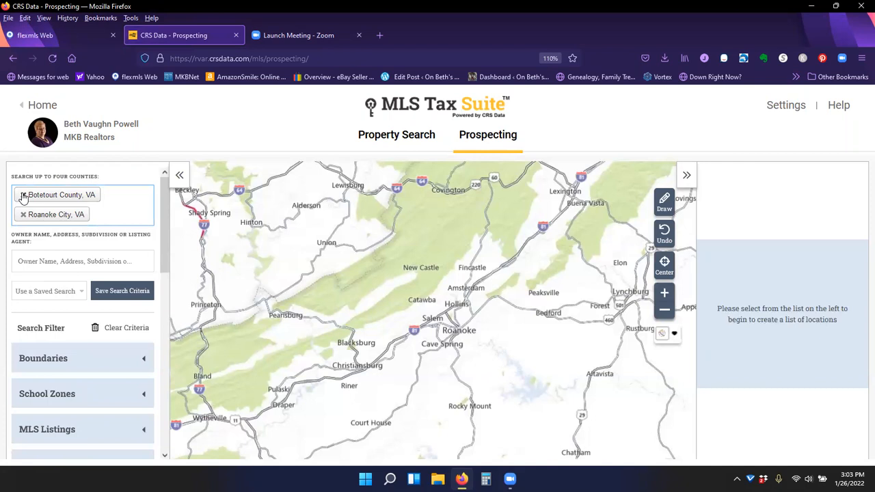
click(23, 195)
click(38, 245)
click(38, 245)
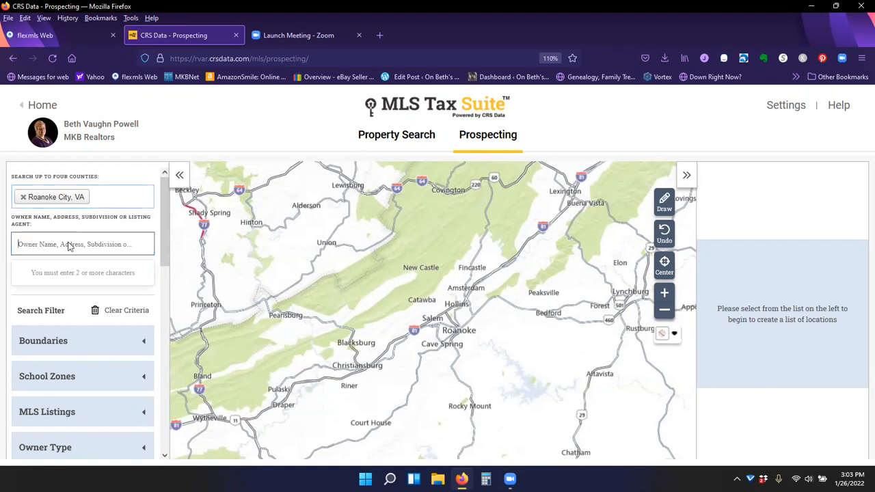
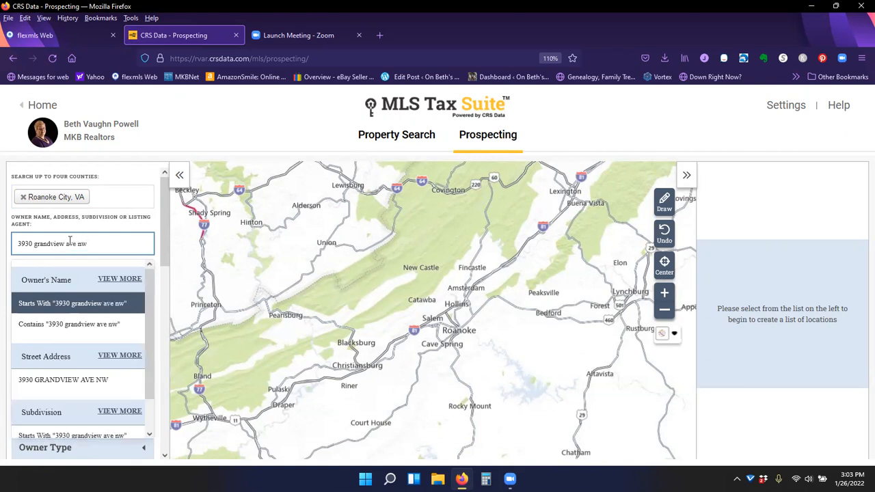
click(137, 234)
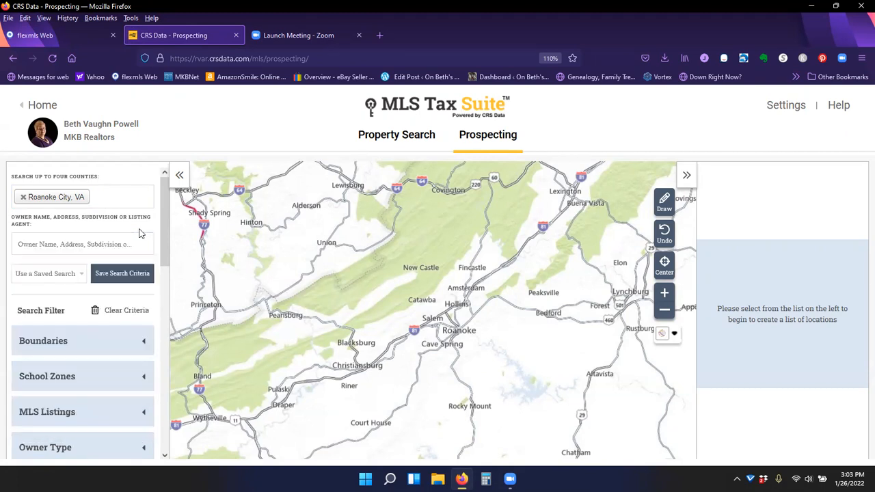
click(109, 245)
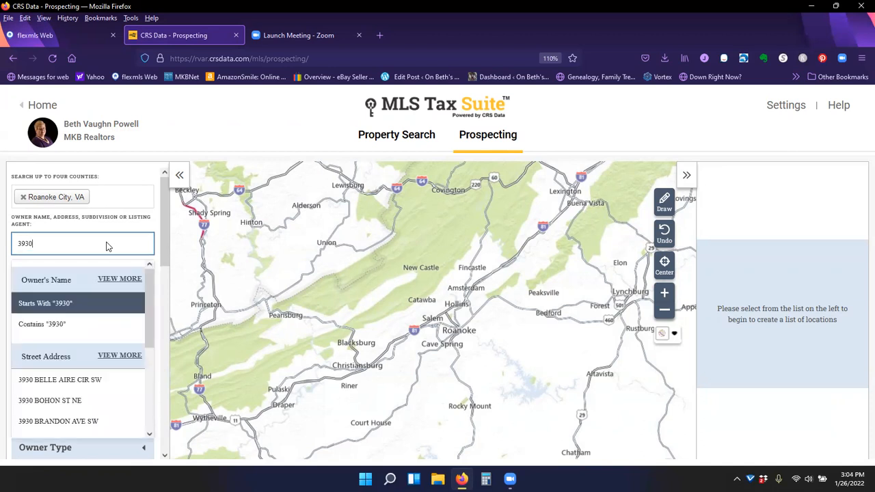
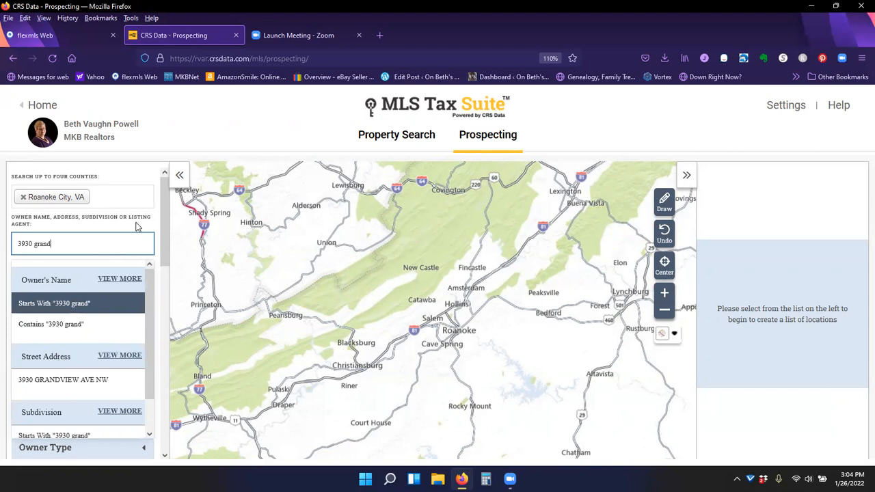
click(58, 380)
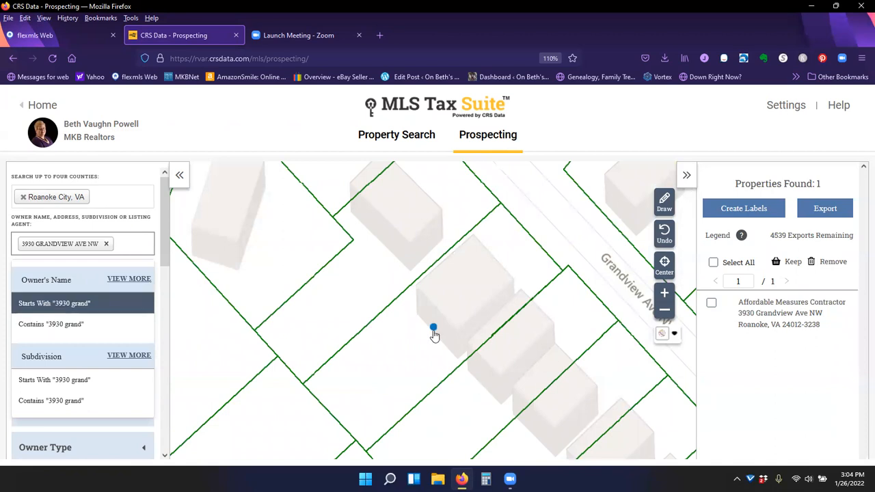
- Try to draw a search polygon on the map around the Round Hill Terrace area containing the property
scroll(454, 319, down, 1)
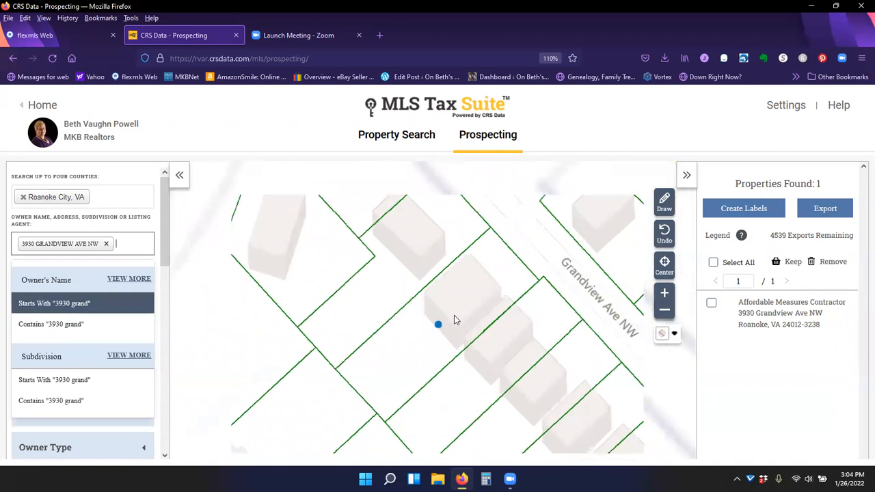
scroll(454, 319, down, 2)
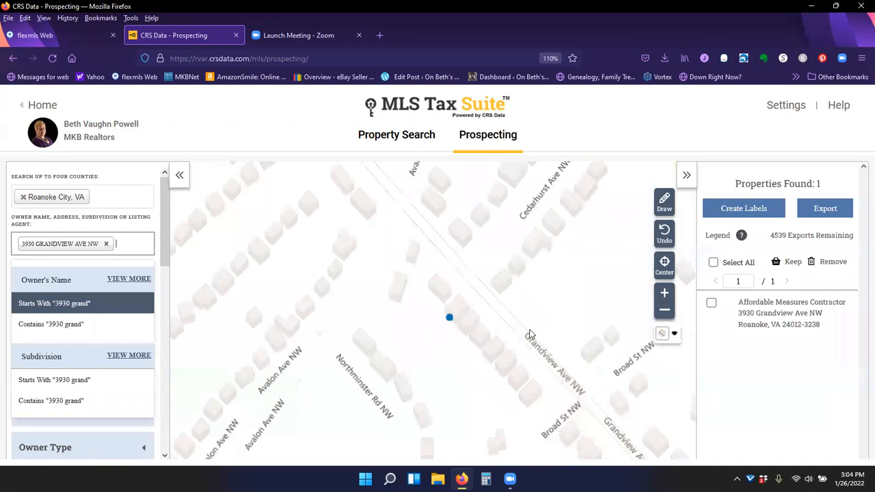
scroll(529, 334, down, 1)
scroll(530, 335, down, 2)
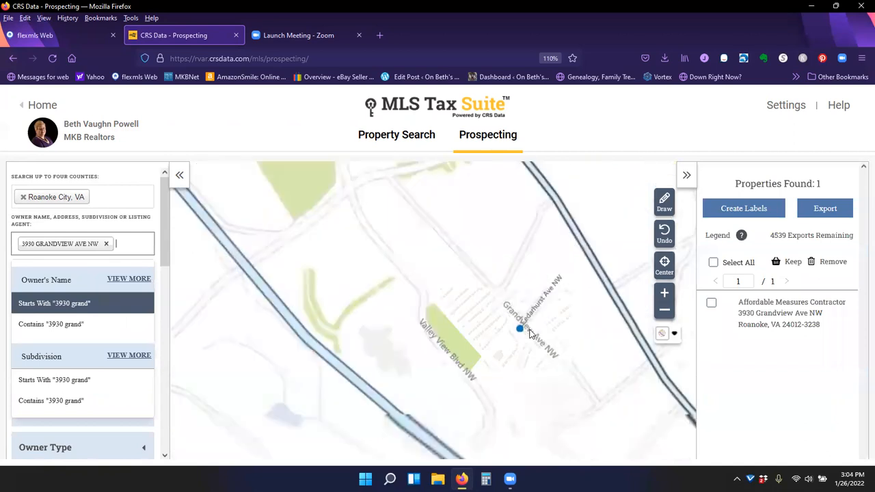
scroll(529, 334, down, 2)
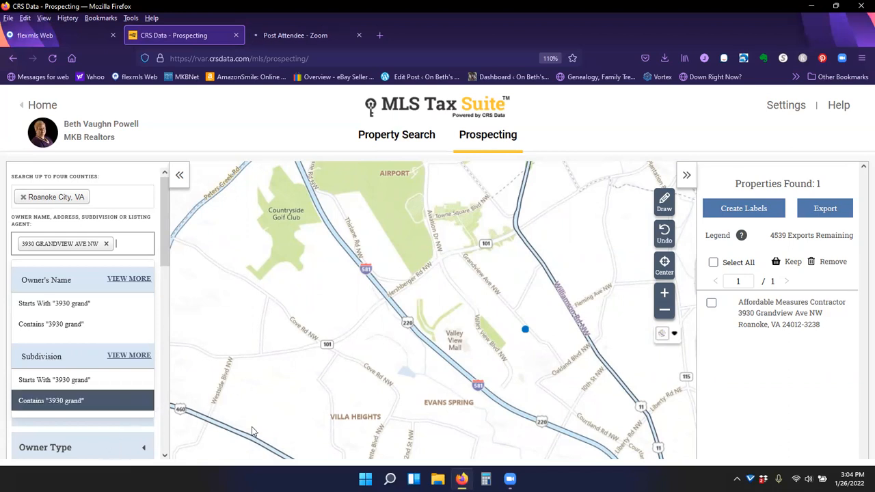
scroll(482, 369, down, 1)
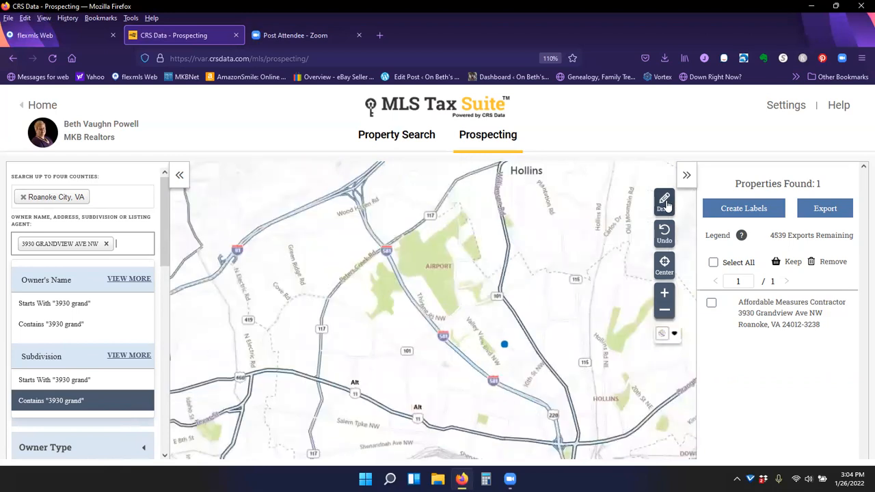
scroll(480, 352, up, 1)
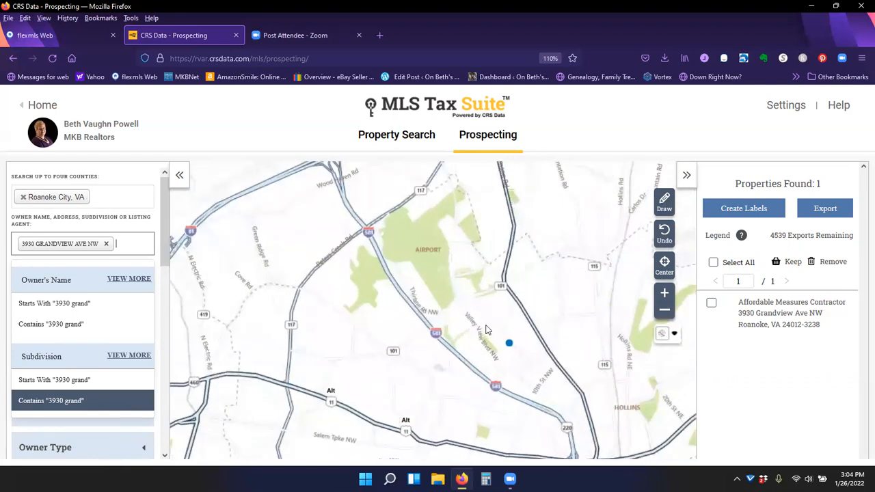
scroll(497, 315, up, 2)
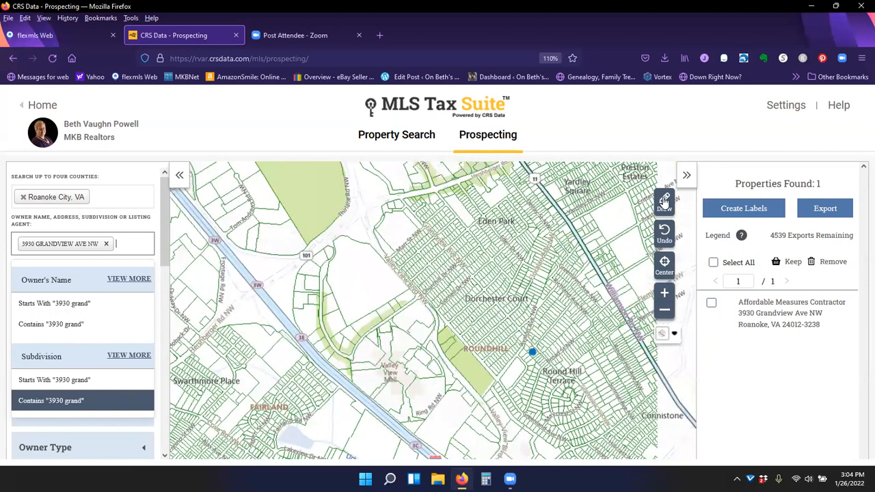
click(623, 216)
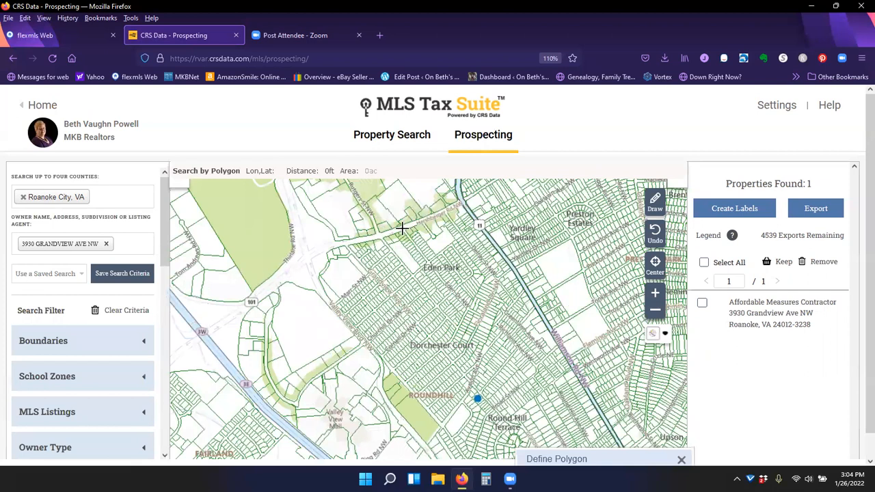
click(350, 250)
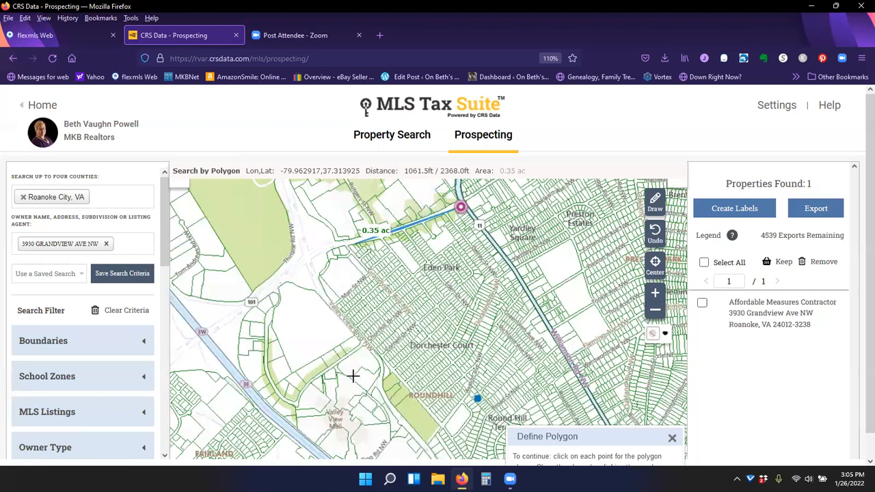
click(372, 400)
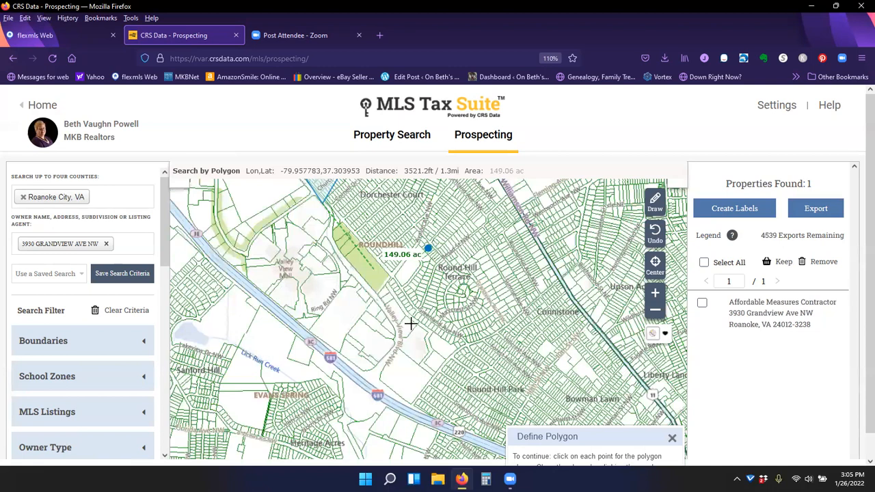
click(390, 301)
click(463, 351)
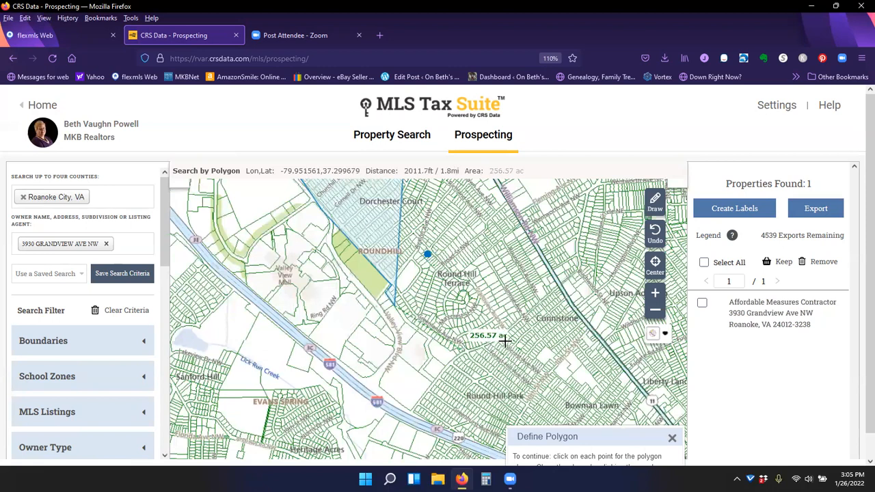
click(547, 299)
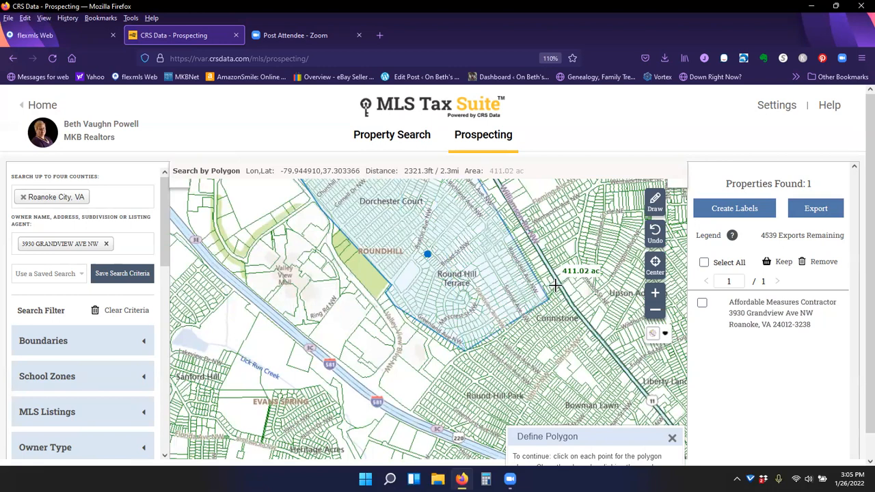
click(555, 286)
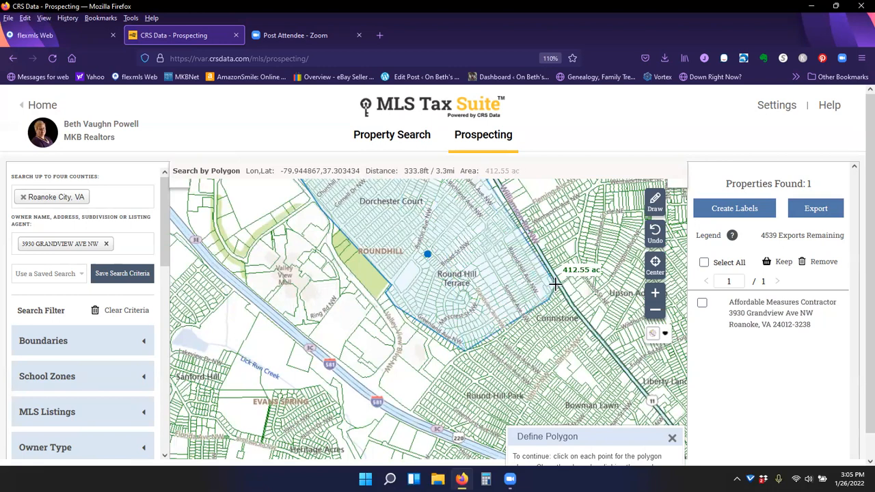
double_click(554, 286)
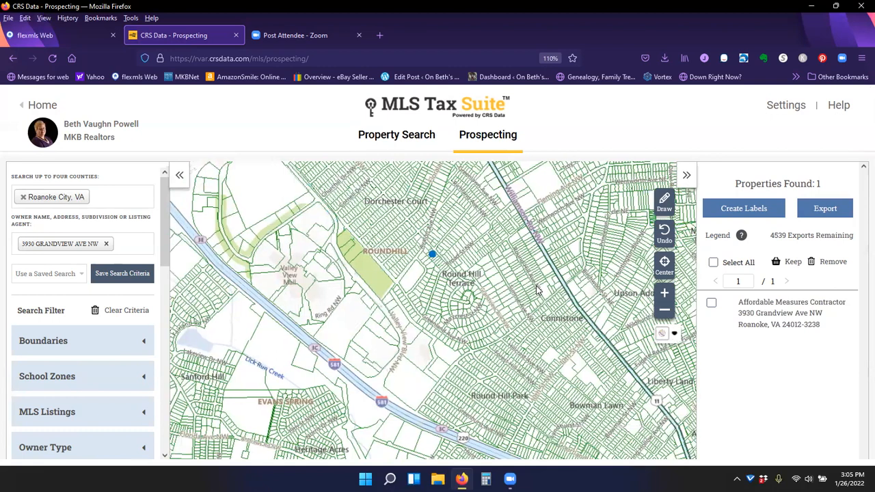
- Draw a search polygon around Dorchester Court and Round Hill Terrace, then undo it
click(664, 202)
click(605, 236)
click(558, 289)
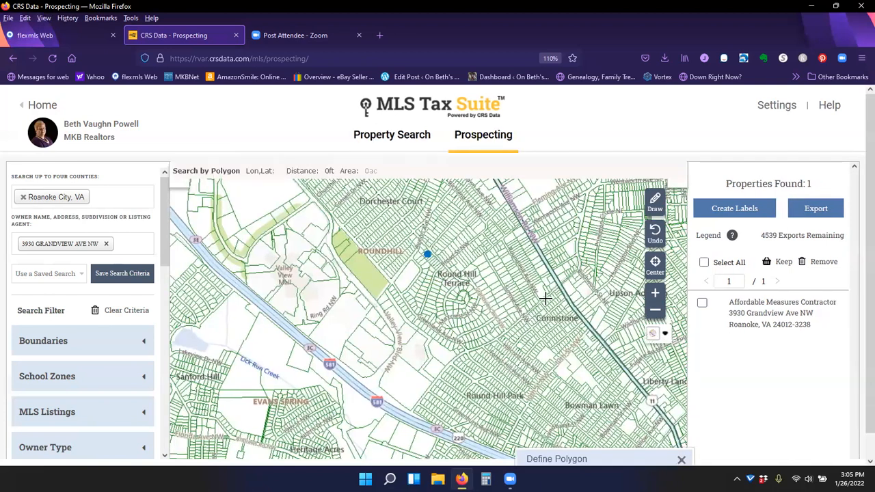
click(546, 290)
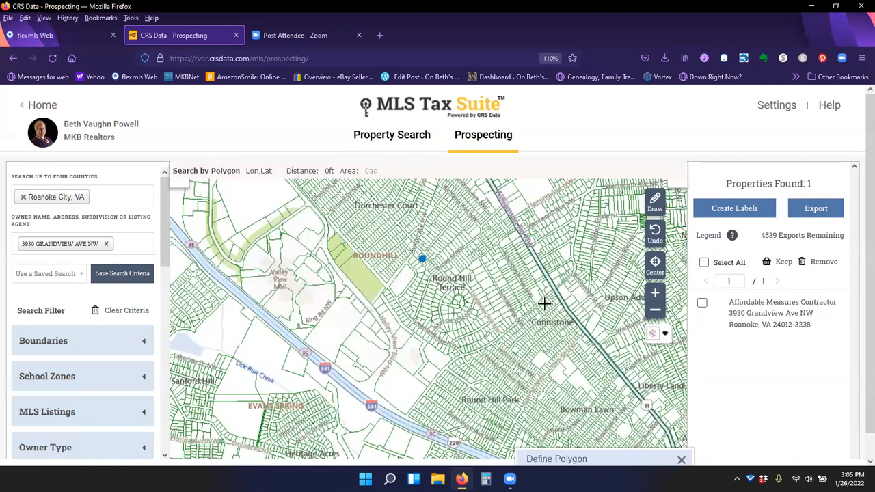
click(481, 346)
drag(461, 353, 457, 349)
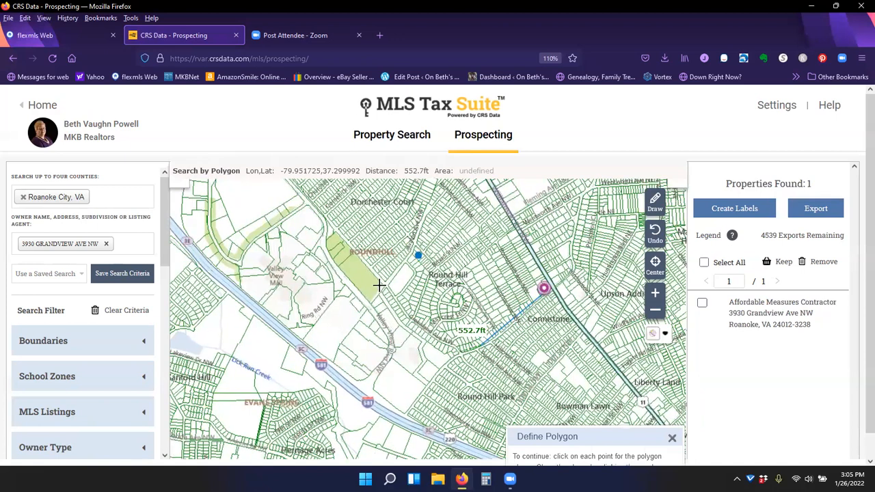
double_click(332, 220)
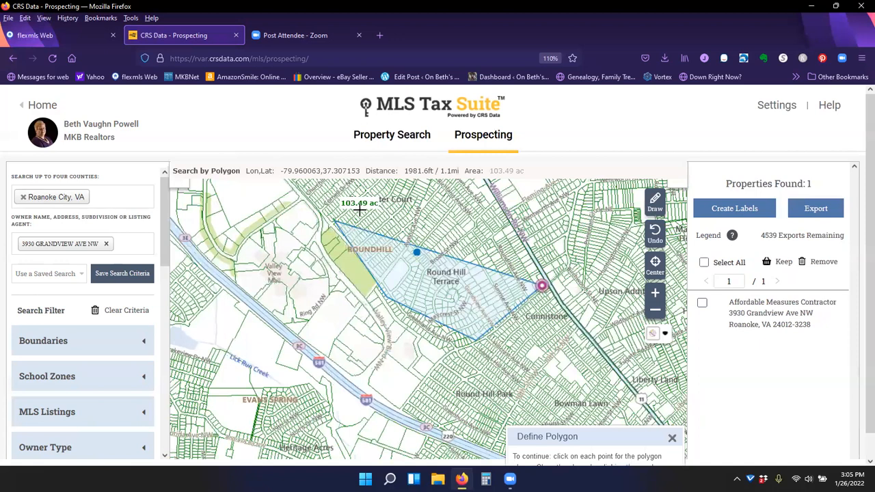
click(433, 184)
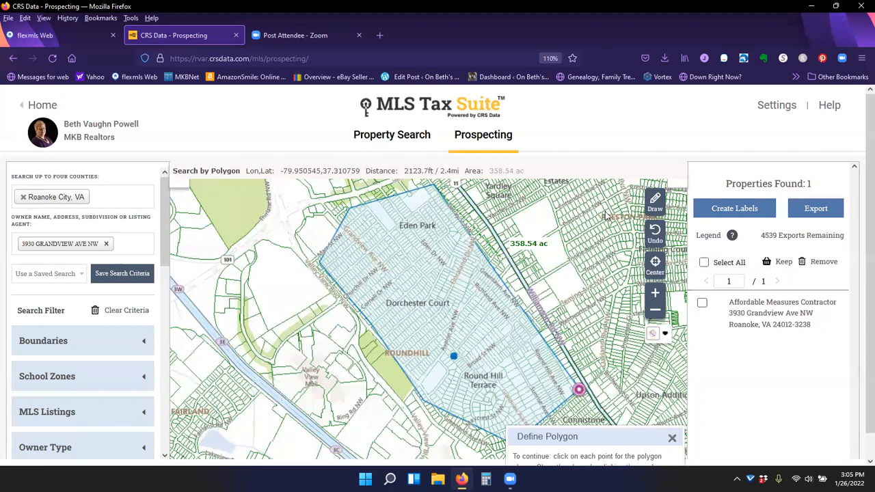
click(655, 233)
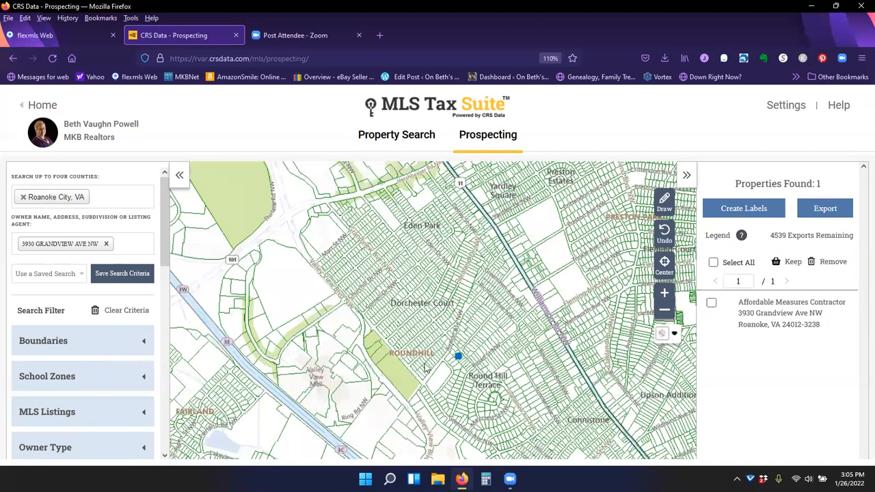
- Browse the Property Type filter's list of options without selecting any
scroll(117, 355, down, 2)
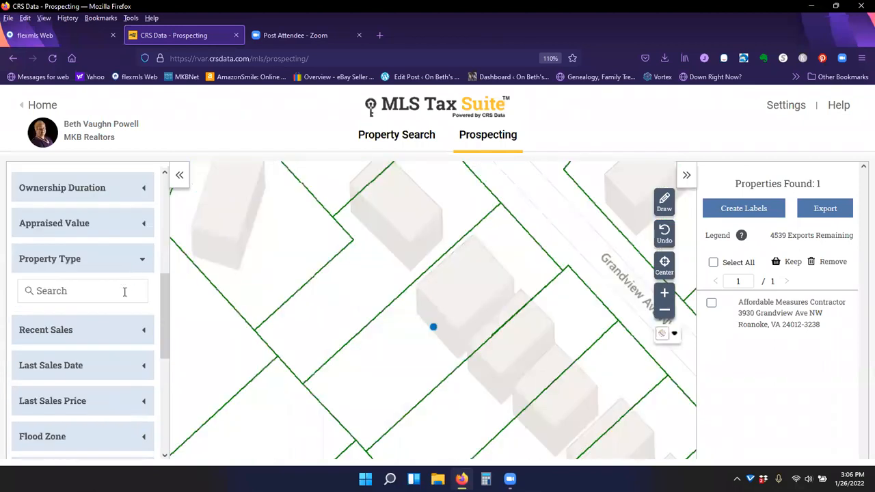
click(93, 289)
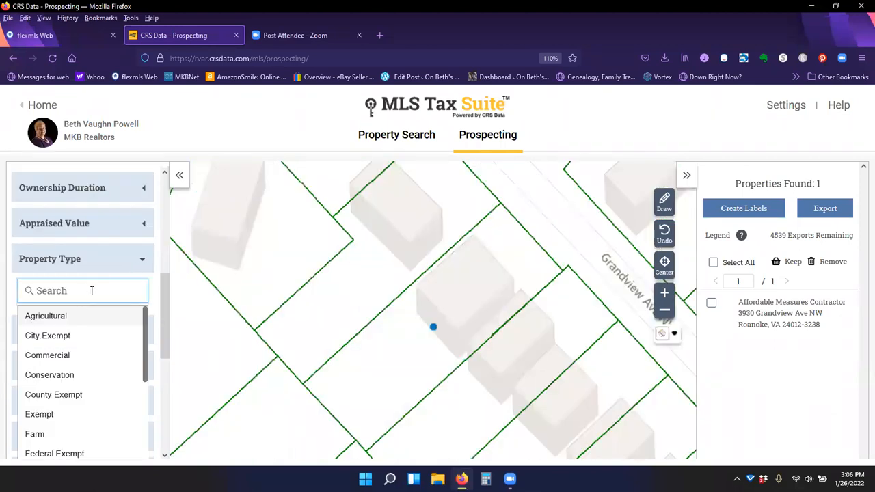
scroll(103, 369, down, 3)
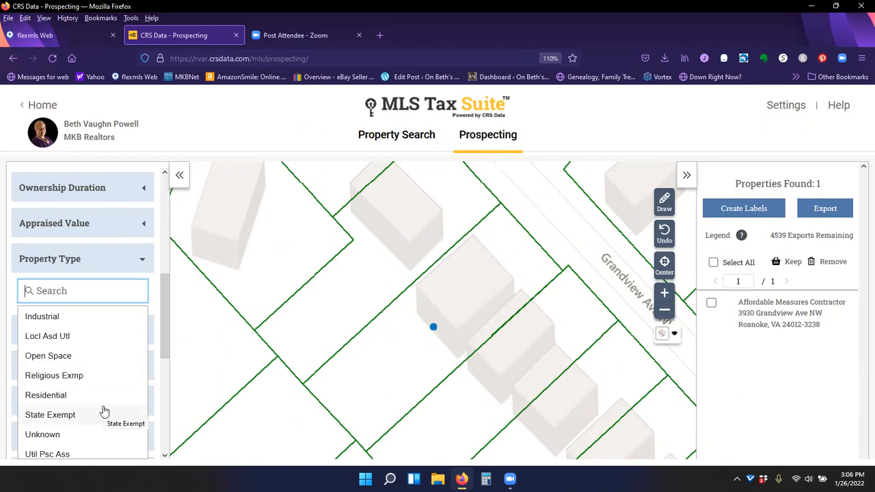
scroll(103, 411, up, 2)
scroll(106, 394, up, 2)
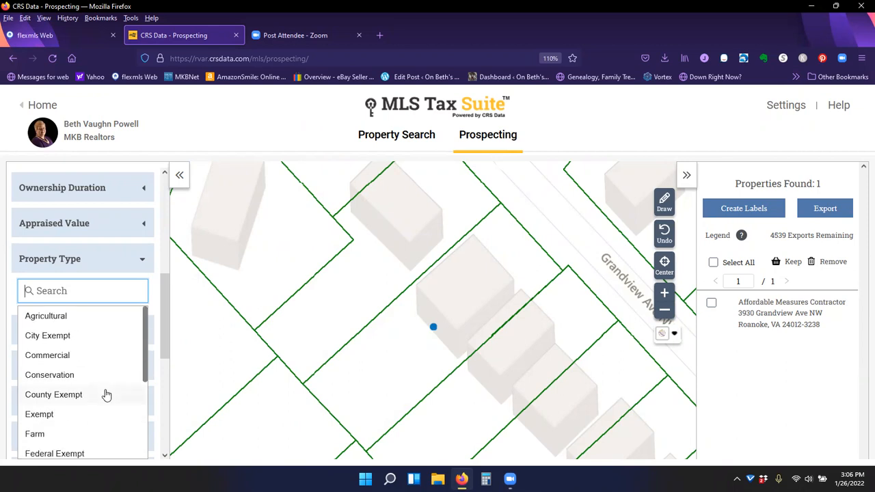
click(102, 273)
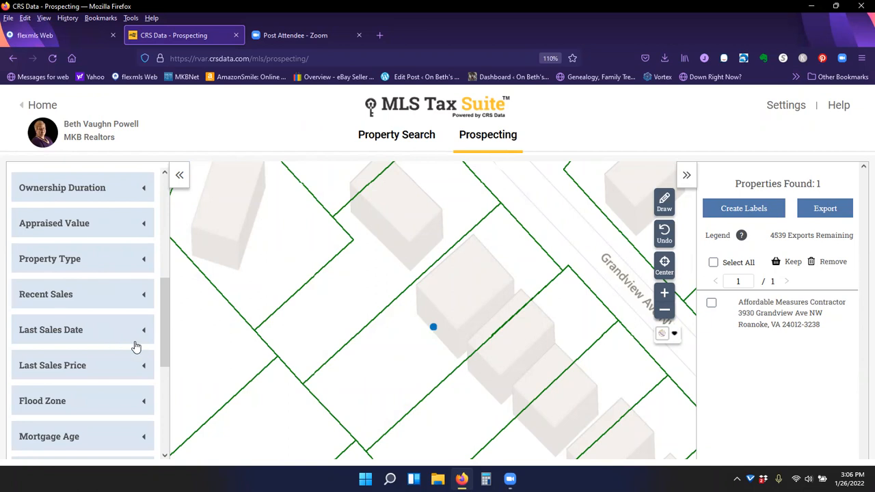
- Open the Flood Zone filter and turn on Exclude selections
scroll(134, 345, down, 1)
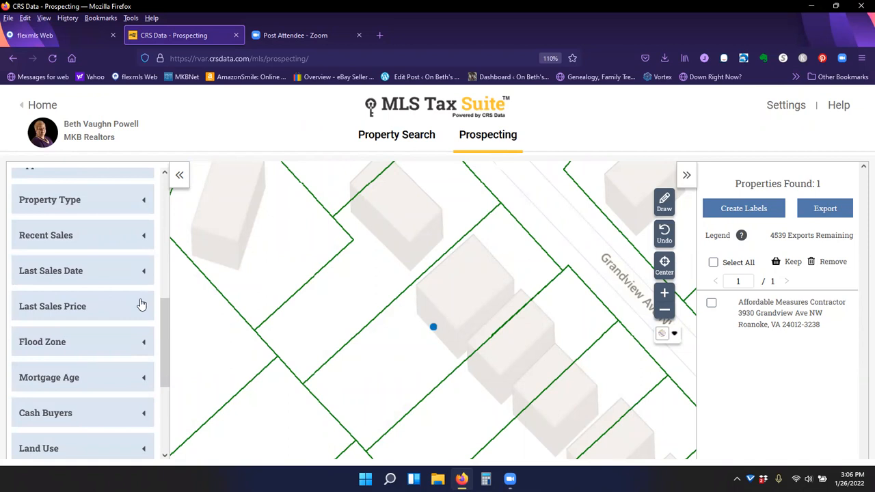
click(145, 343)
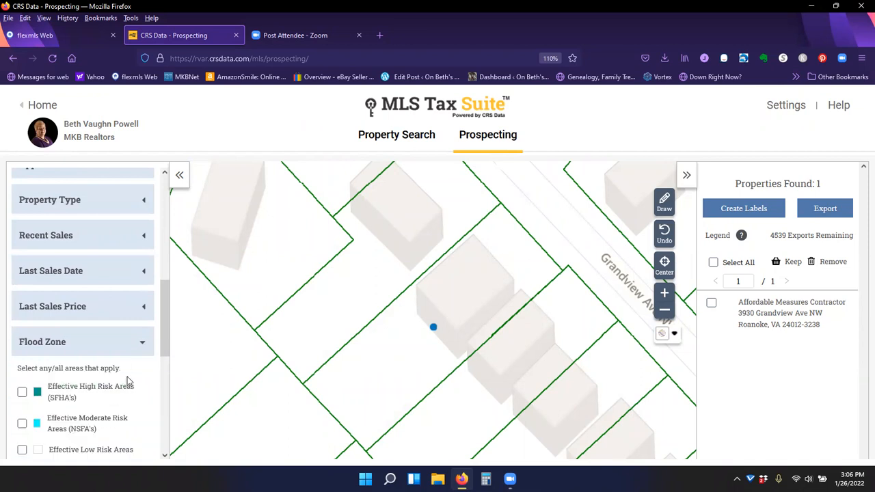
scroll(128, 380, down, 3)
click(23, 296)
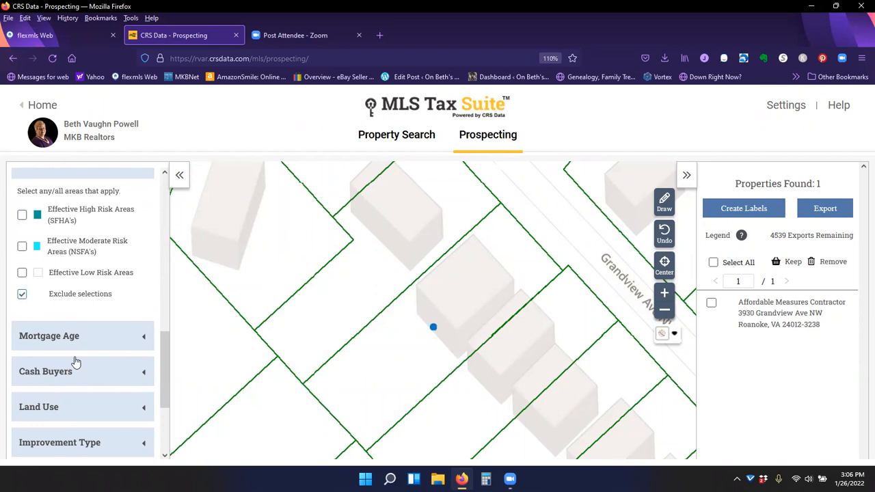
- Set the Improvement Type filter to Single Family Residence
scroll(113, 375, down, 2)
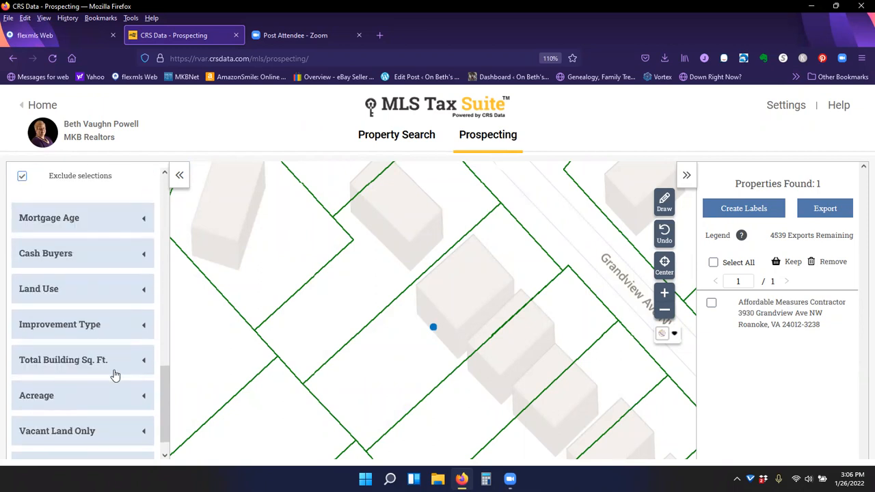
click(141, 326)
click(120, 356)
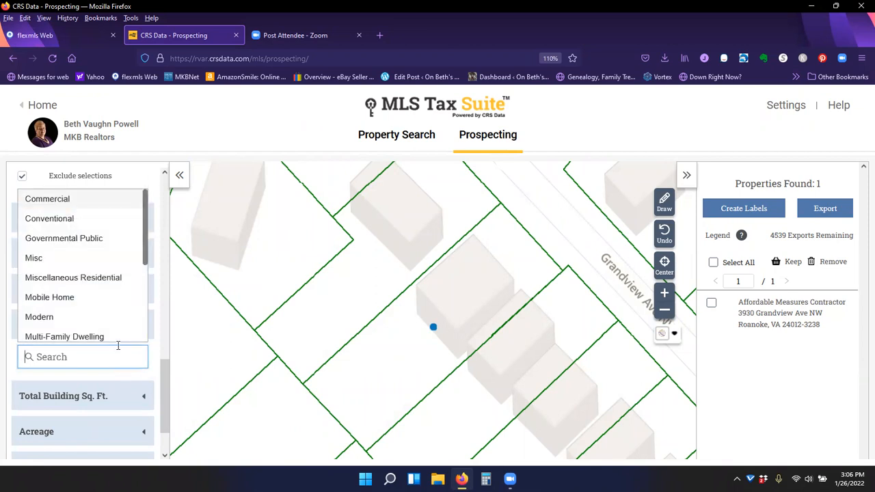
scroll(112, 291, down, 2)
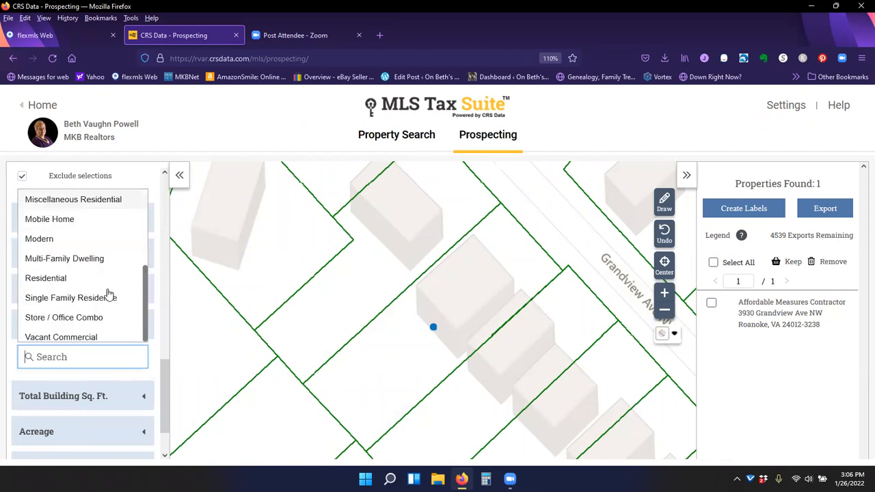
click(98, 301)
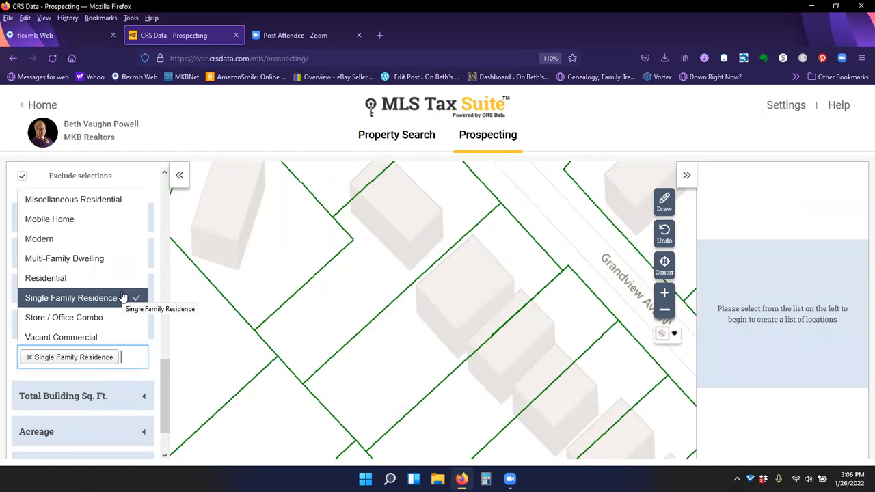
- Draw a four-point search polygon around Eden Park, Dorchester Court and Round Hill Terrace and include the selected area
scroll(121, 412, down, 2)
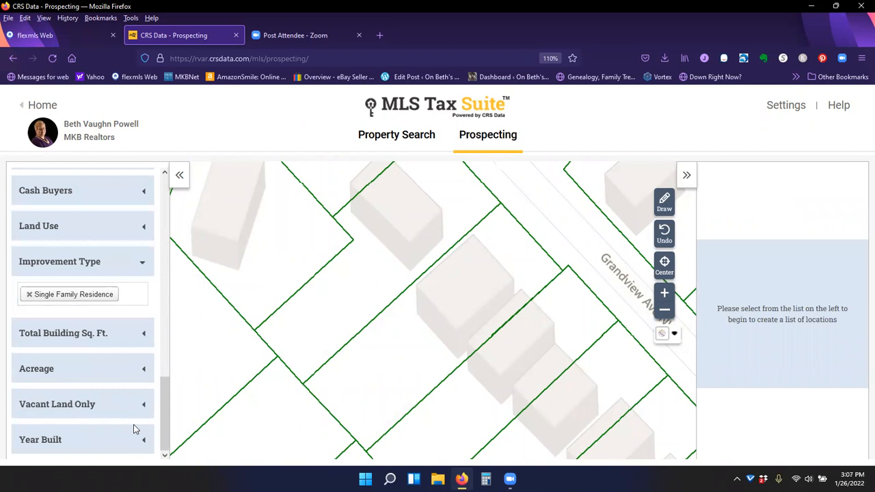
scroll(134, 429, up, 15)
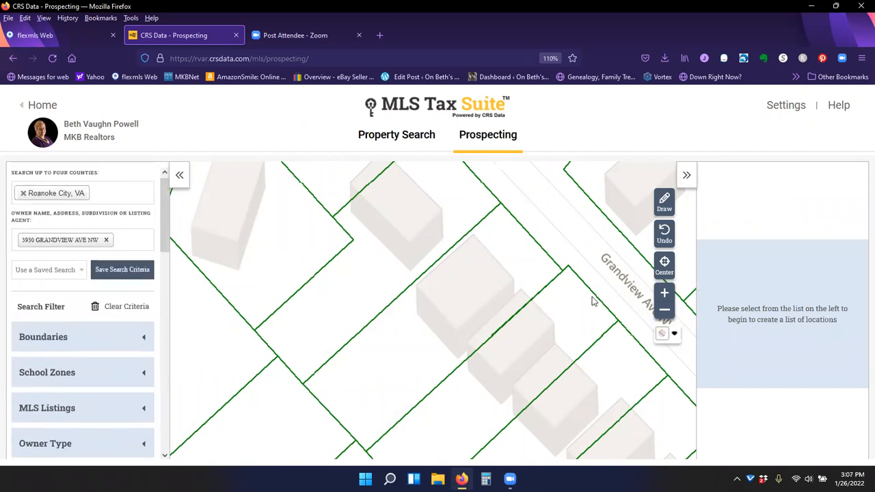
scroll(536, 293, down, 1)
scroll(535, 293, down, 1)
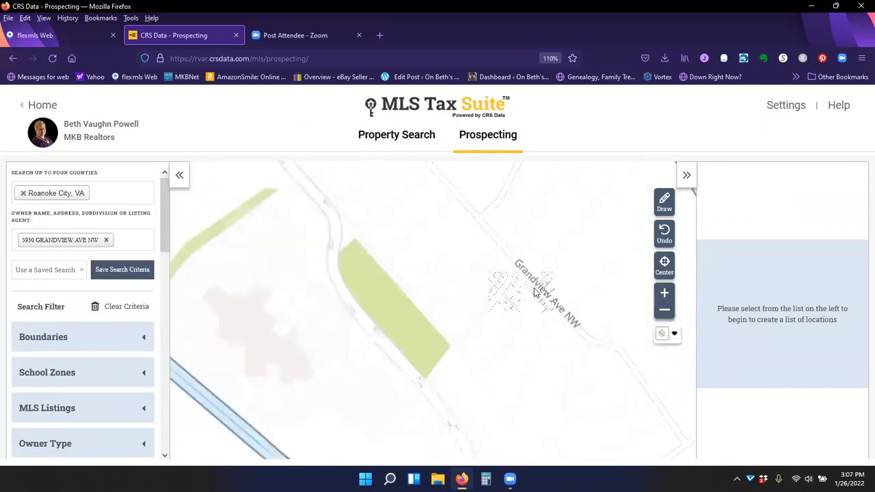
scroll(534, 288, down, 1)
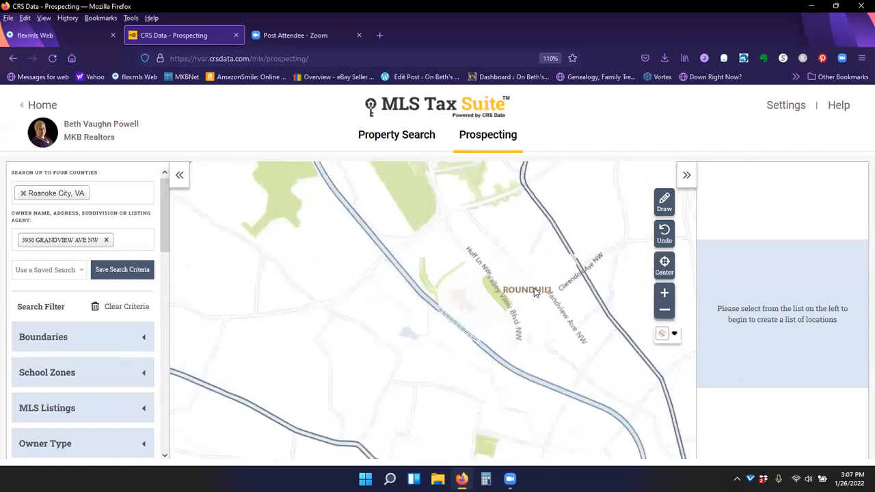
scroll(533, 286, down, 1)
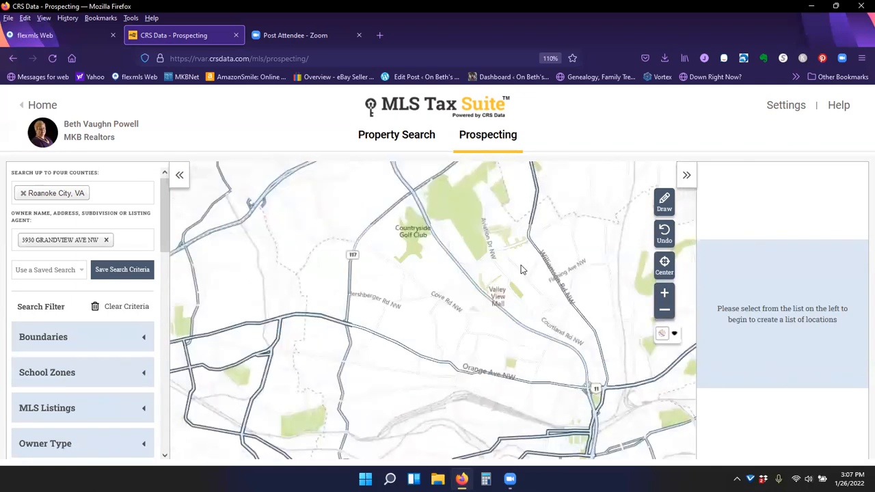
scroll(519, 270, up, 3)
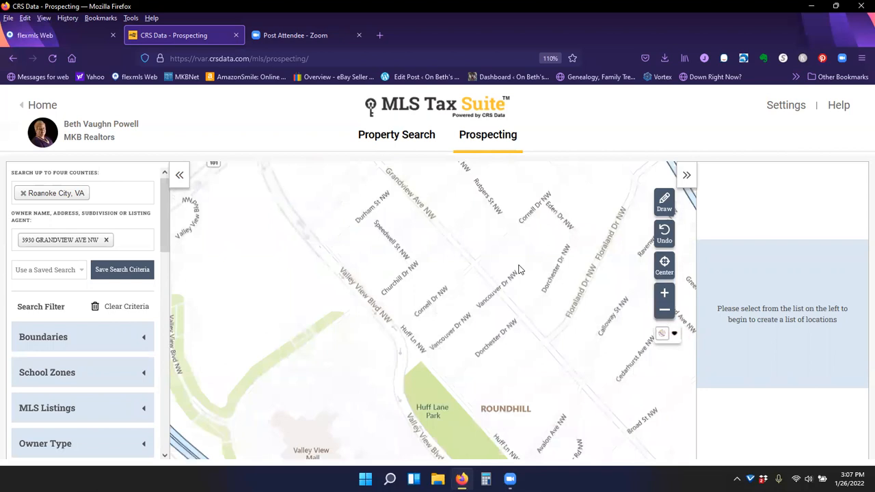
scroll(520, 270, down, 1)
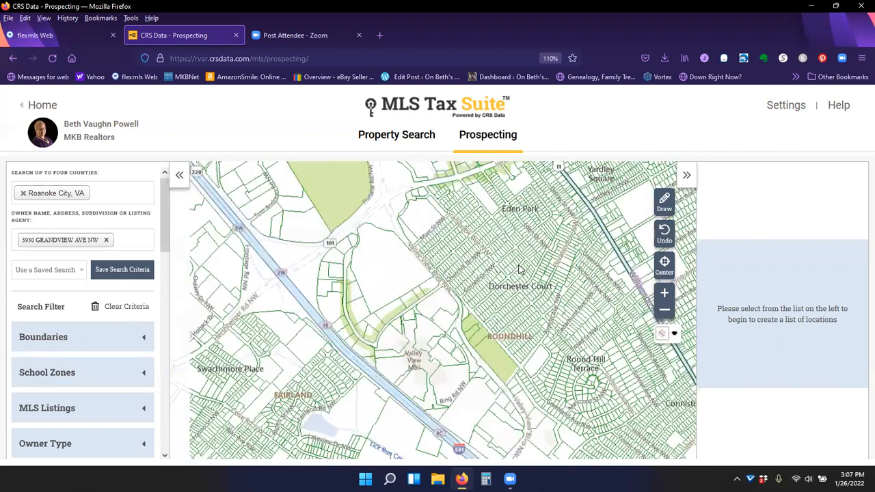
click(663, 202)
click(499, 185)
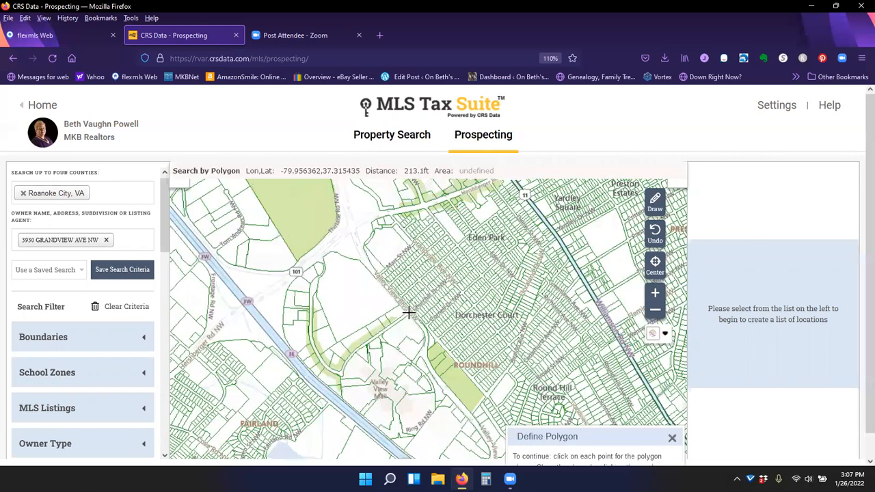
click(471, 376)
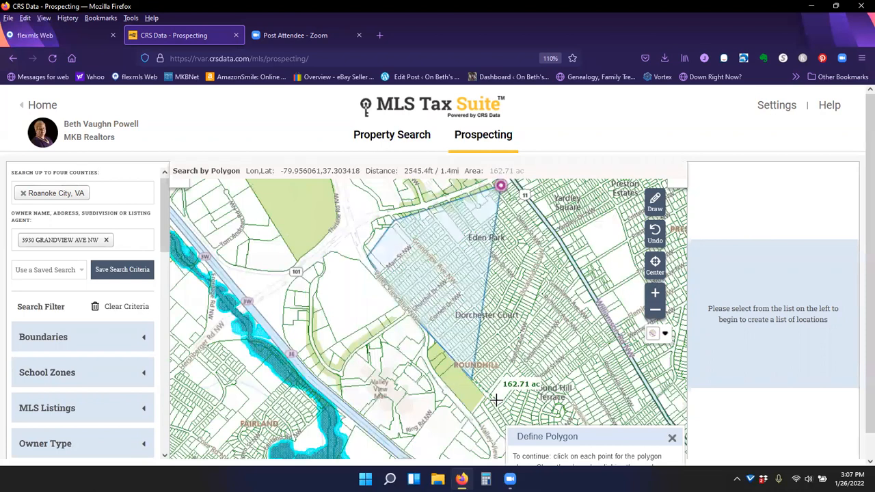
click(515, 424)
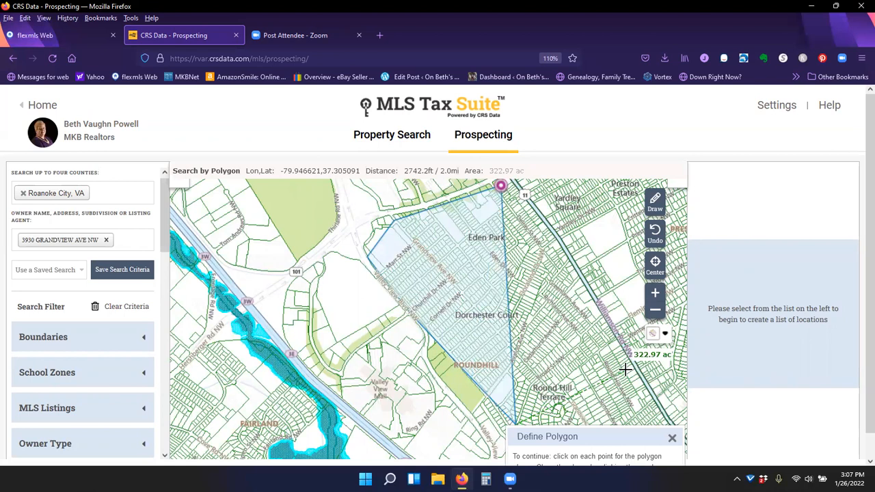
click(625, 369)
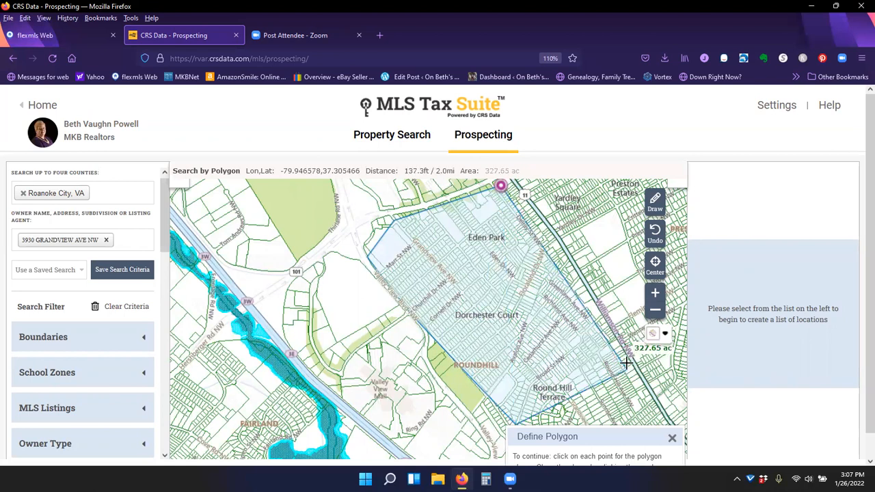
scroll(631, 369, down, 1)
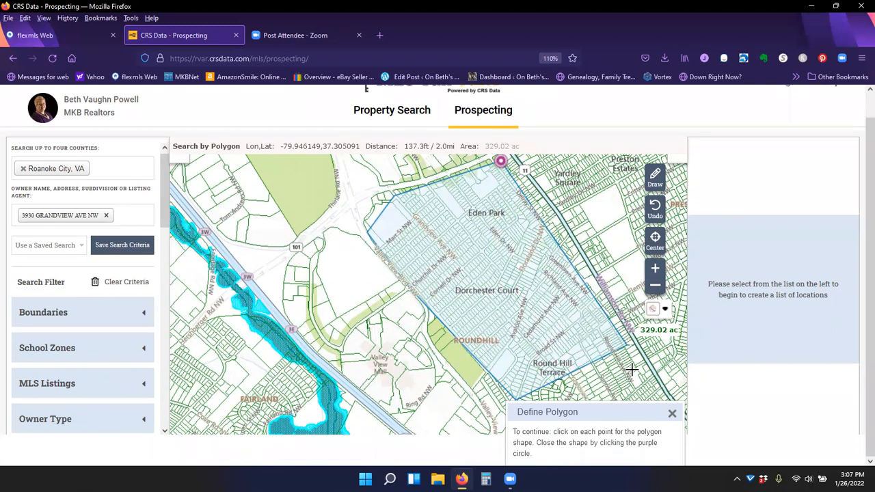
click(500, 161)
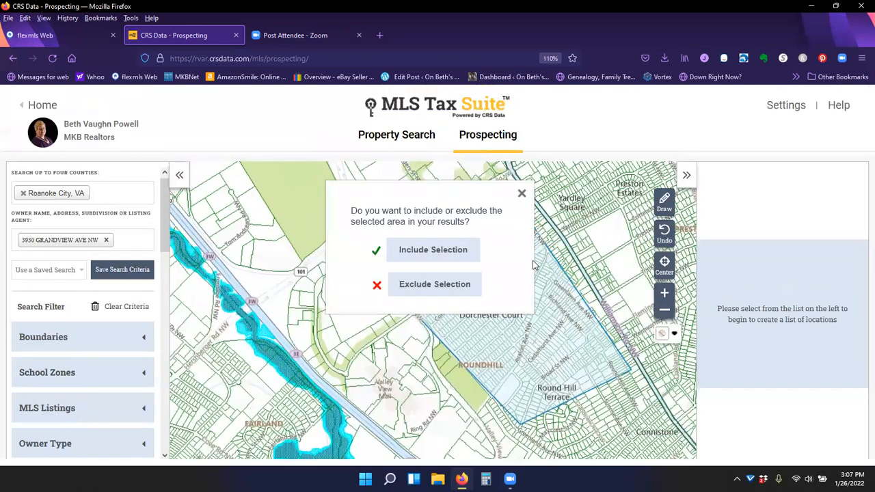
click(414, 254)
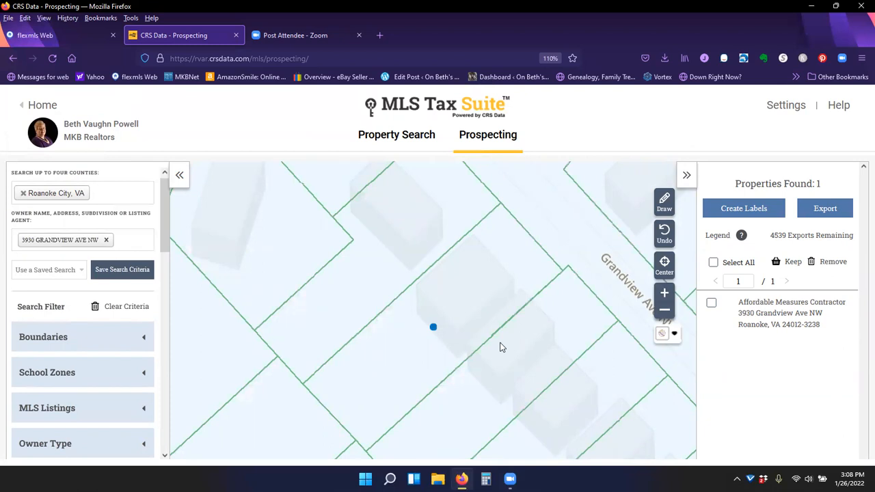
- Zoom the map out to examine the included polygon area around the property
scroll(506, 328, down, 1)
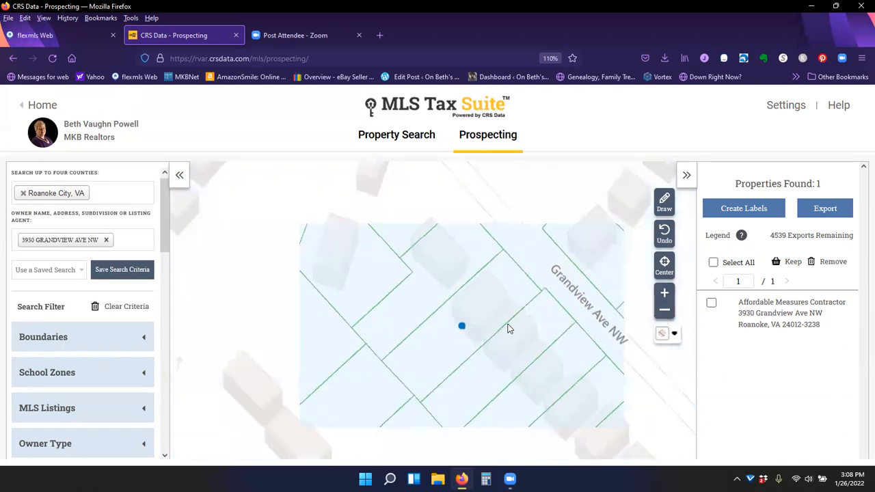
scroll(507, 328, down, 2)
scroll(509, 322, down, 1)
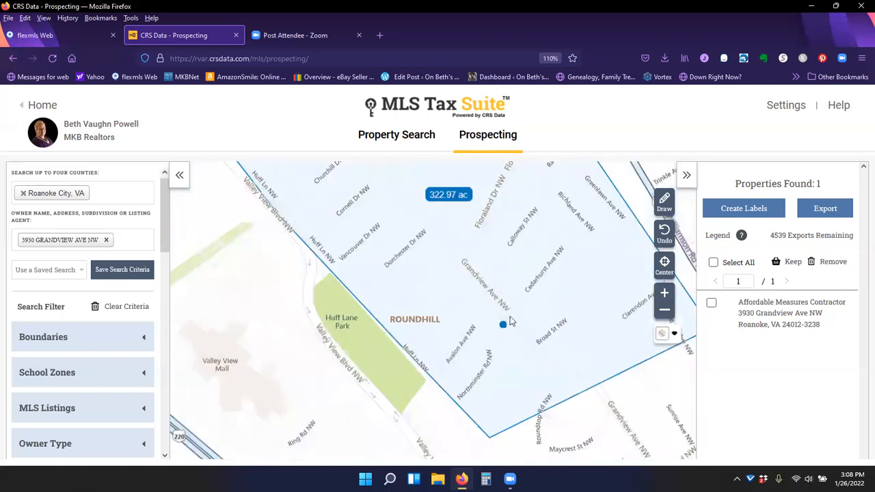
scroll(481, 279, down, 1)
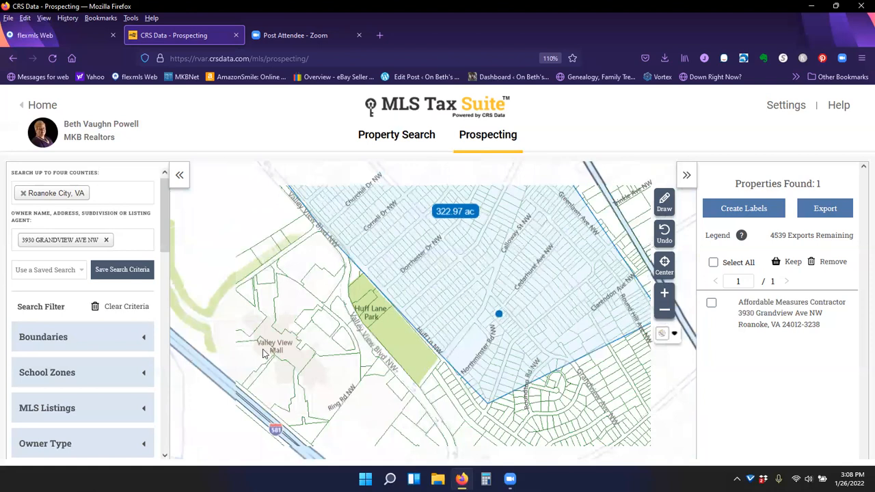
click(106, 240)
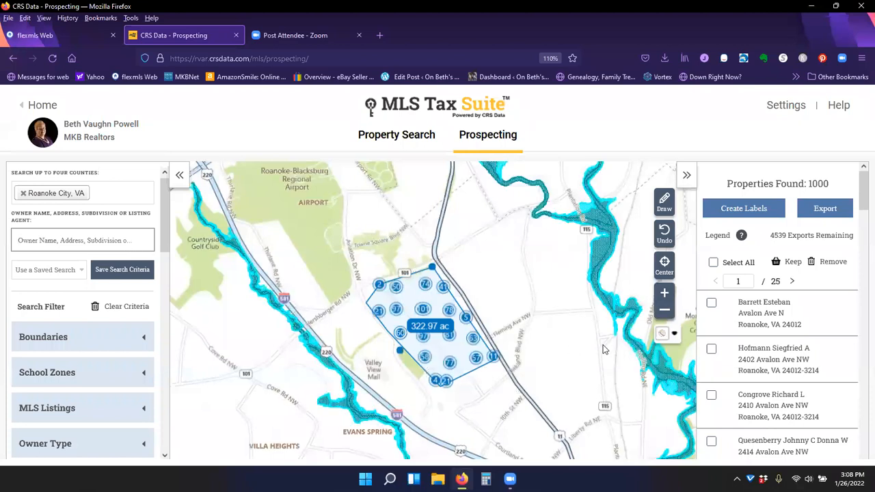
click(32, 239)
scroll(117, 376, down, 3)
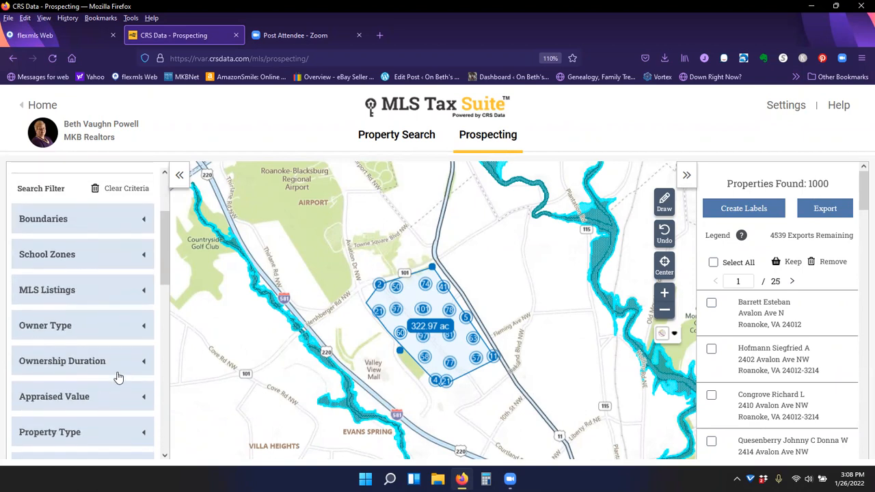
- Open the Owner Type filter to review its owner categories
click(144, 327)
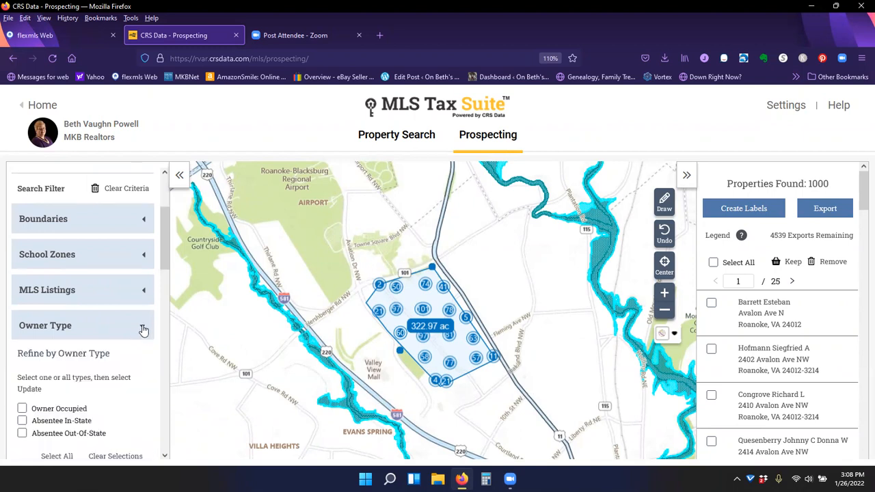
scroll(145, 370, down, 1)
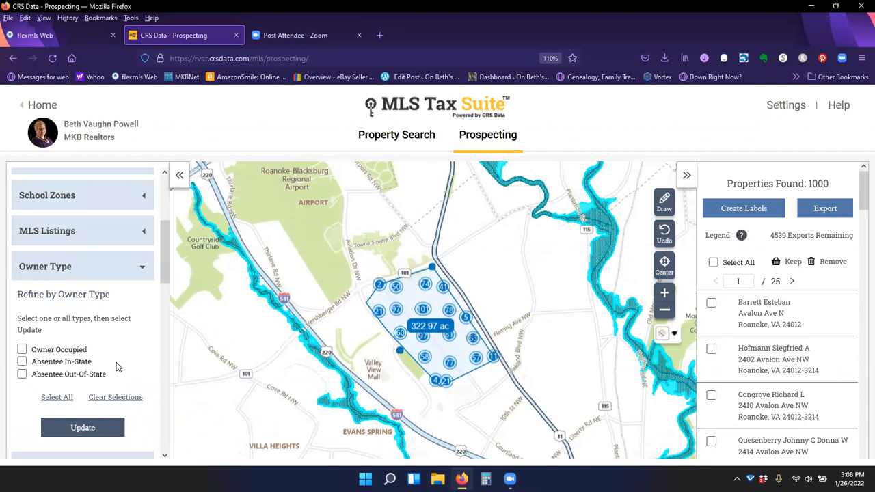
scroll(133, 354, down, 2)
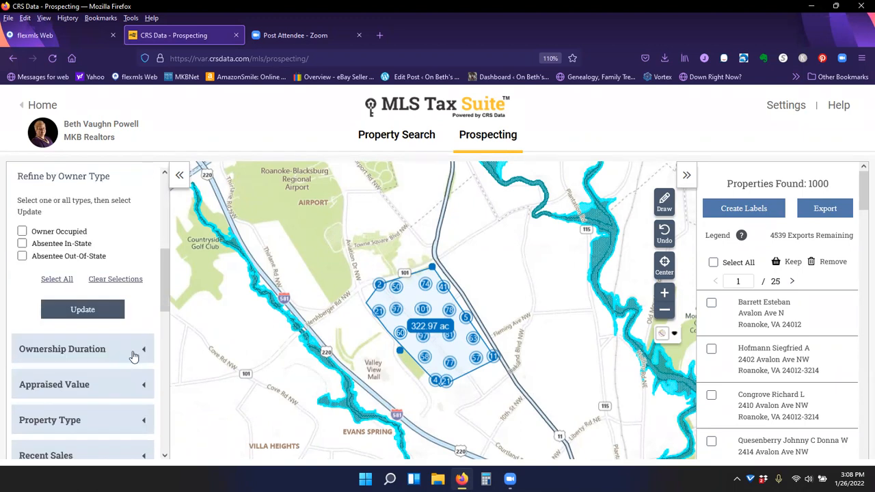
- Set the Ownership Duration filter from 8 to 30 years
click(140, 353)
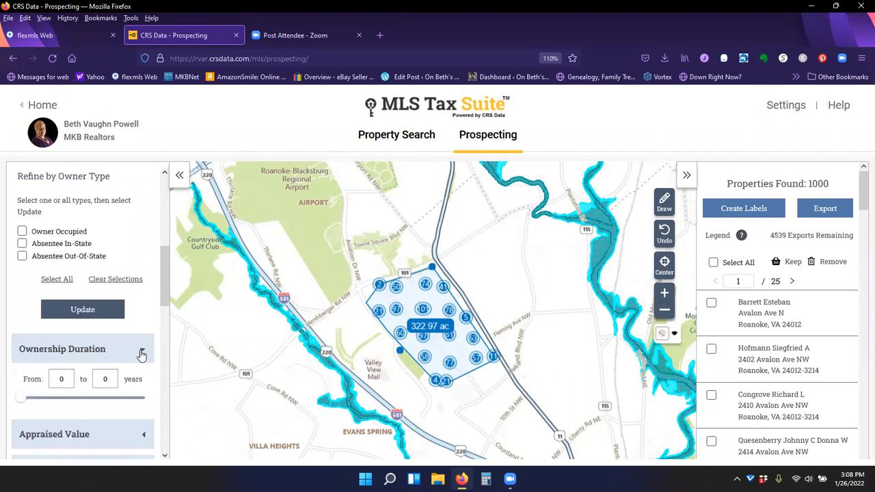
click(61, 379)
key(BackSpace)
text(8)
click(109, 378)
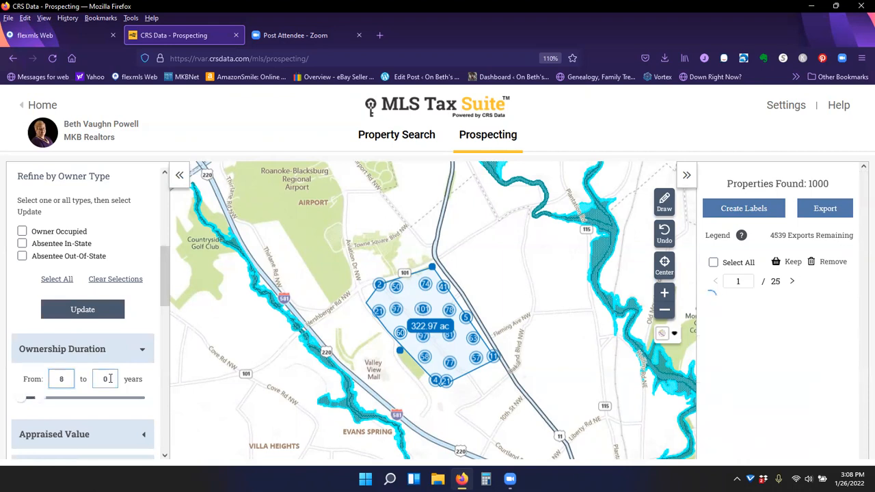
key(BackSpace)
text(30)
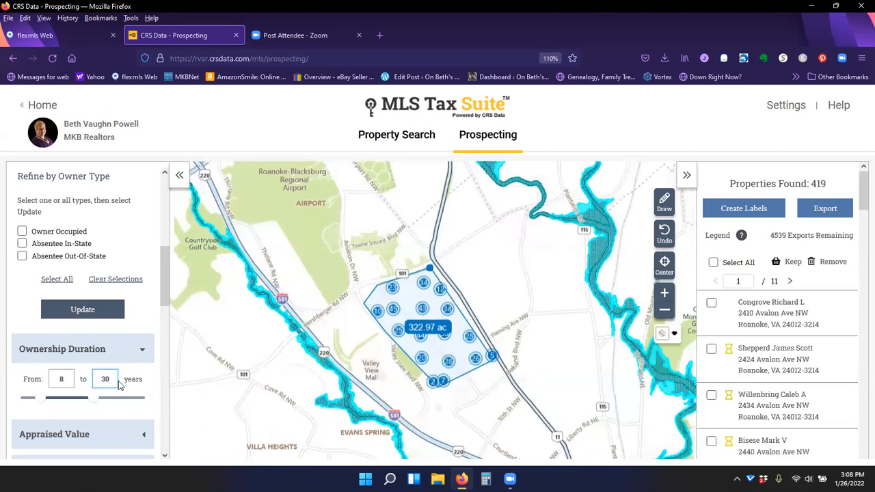
- Open the Property Type filter and browse its list of property types
scroll(122, 380, down, 3)
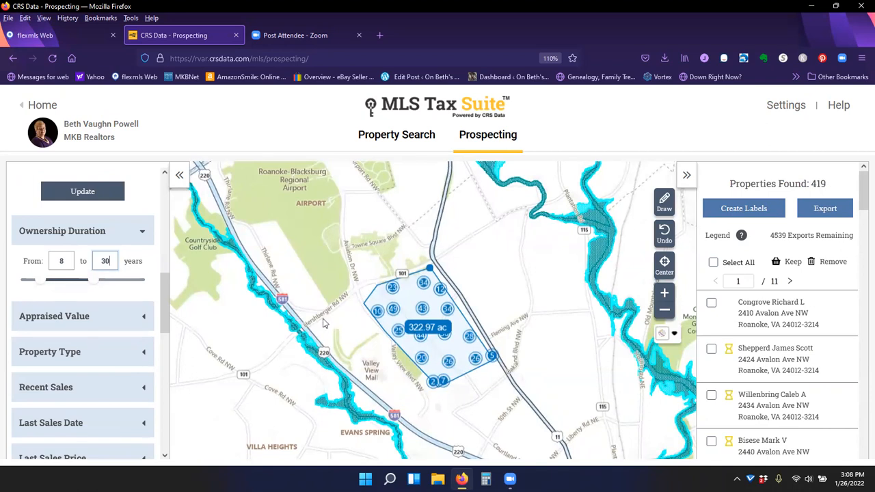
click(141, 352)
click(112, 383)
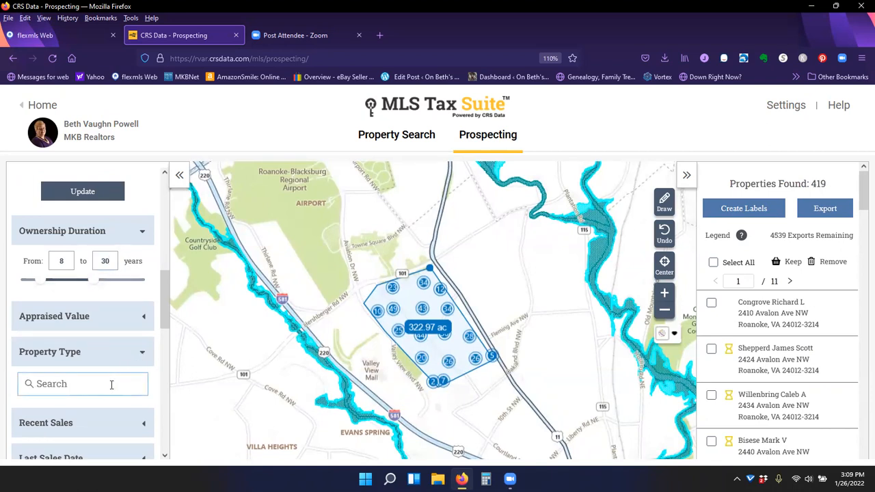
scroll(99, 326, down, 3)
scroll(99, 327, down, 1)
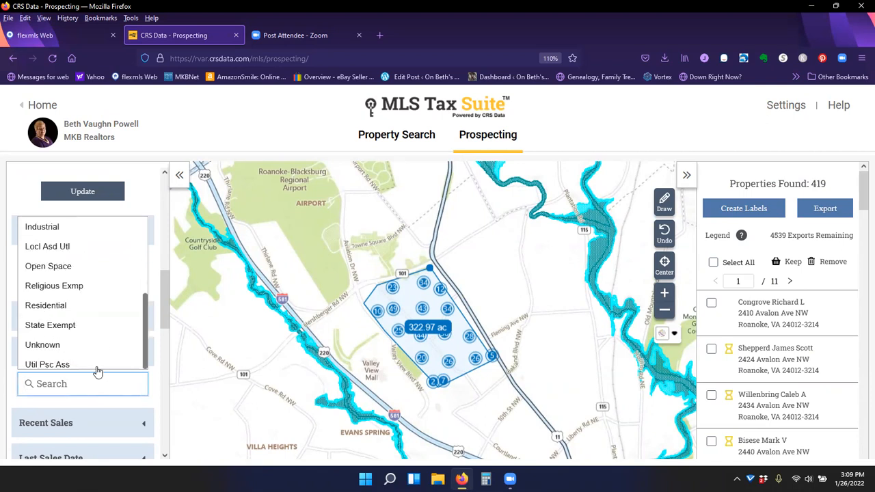
click(122, 406)
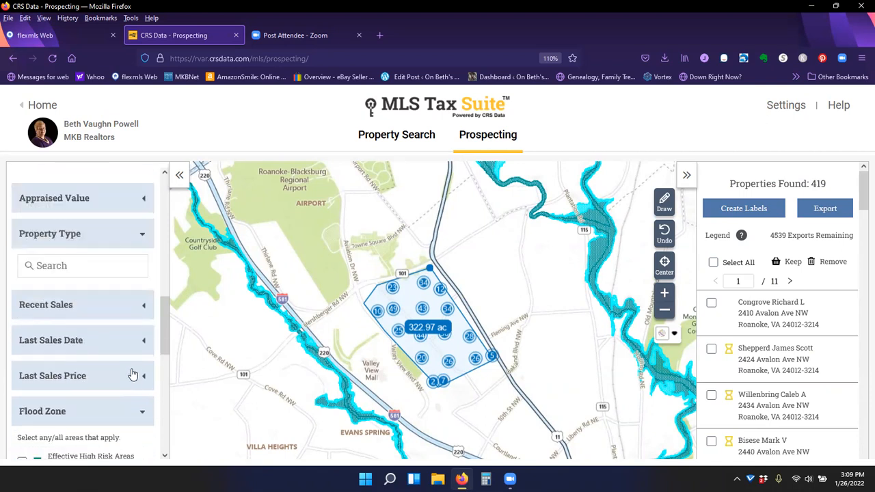
- Set the Recent Sales filter to remove sales from the last 18 months
click(142, 309)
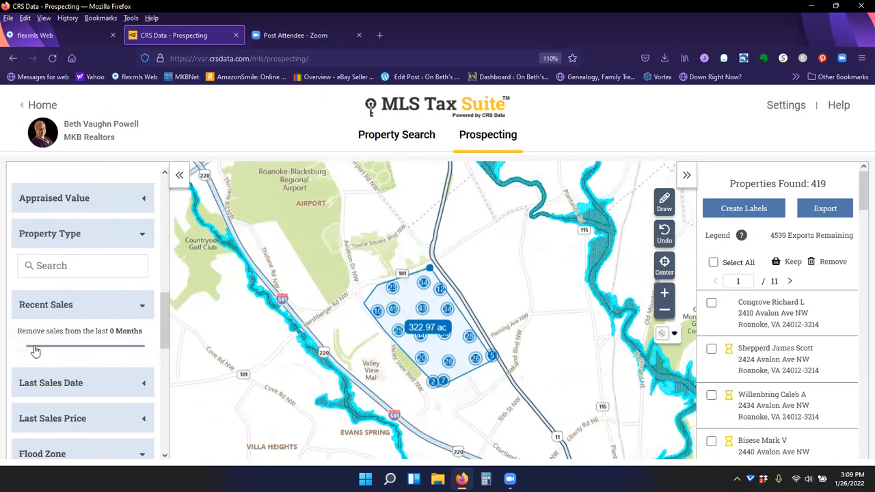
scroll(111, 253, up, 5)
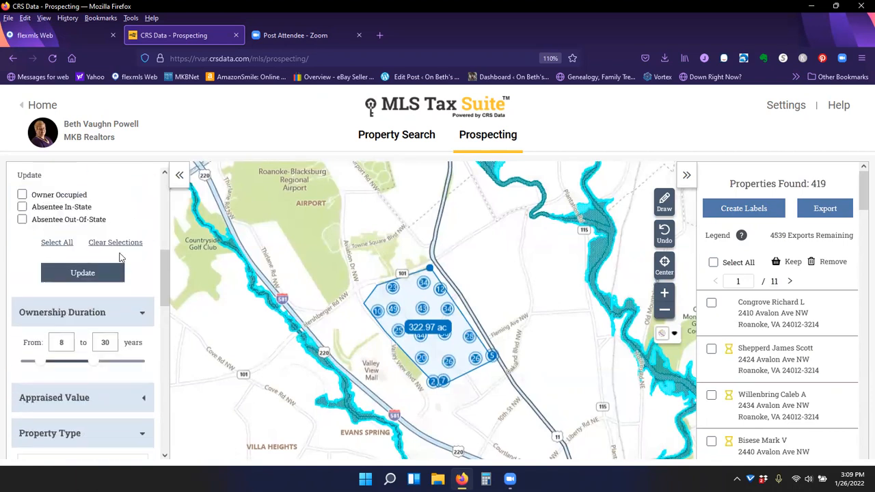
scroll(117, 348, down, 3)
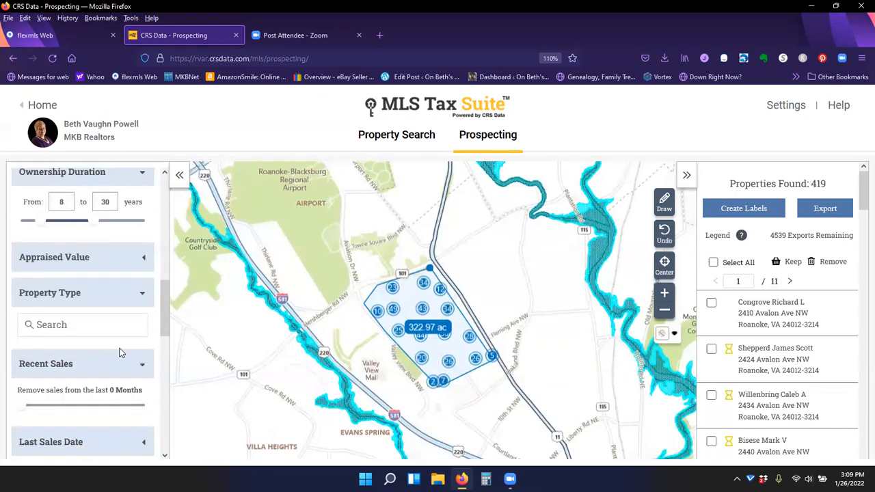
scroll(118, 352, down, 1)
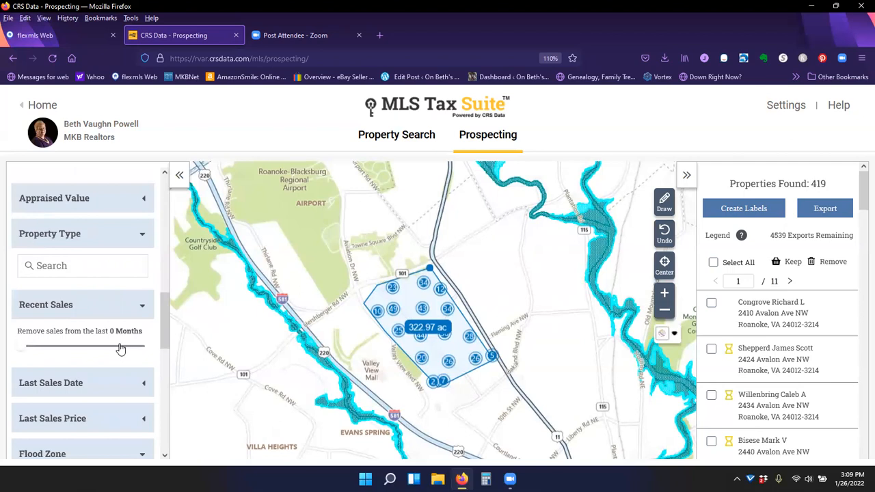
click(118, 346)
drag(118, 348, 147, 351)
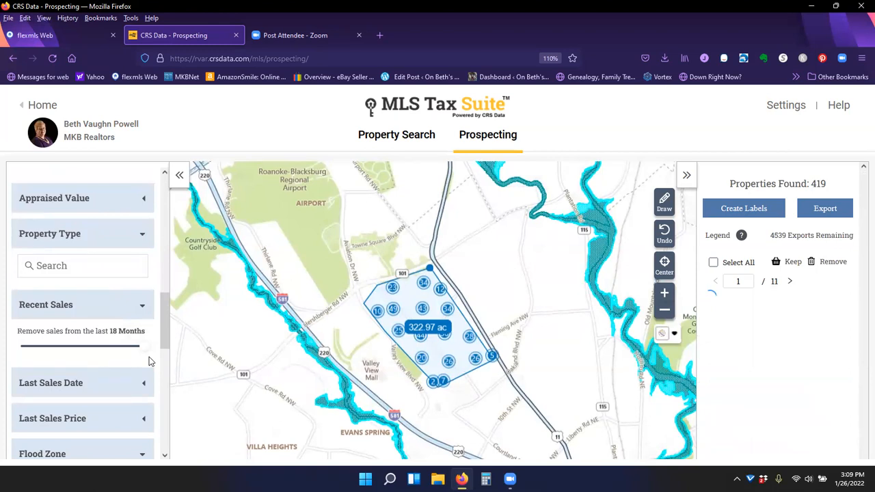
- Scroll through the filter panel to review the chosen search criteria
scroll(149, 357, up, 3)
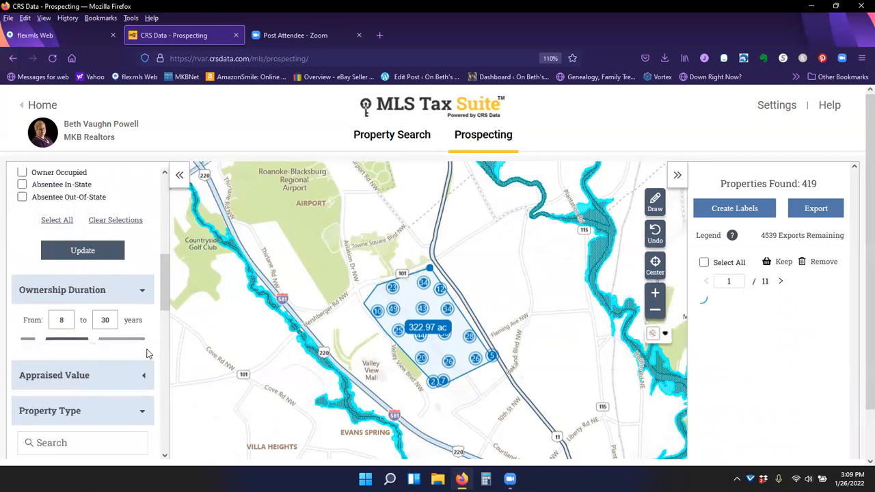
scroll(148, 353, up, 2)
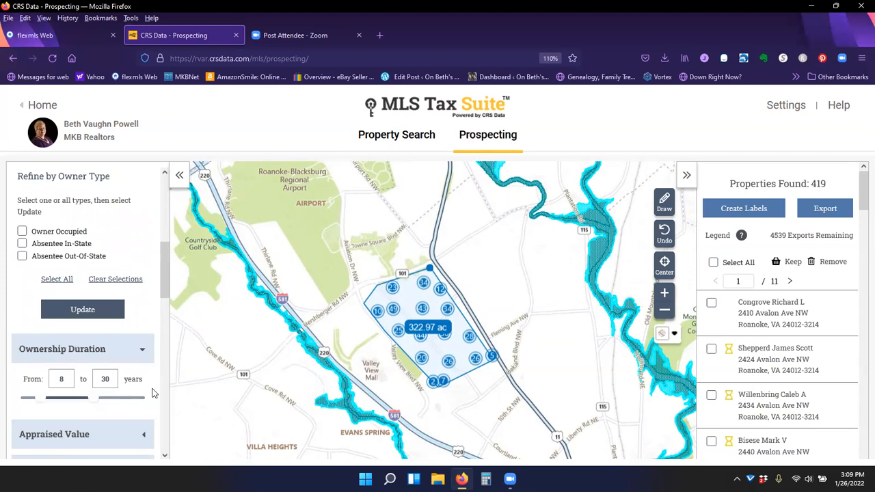
scroll(154, 389, down, 3)
scroll(154, 390, down, 2)
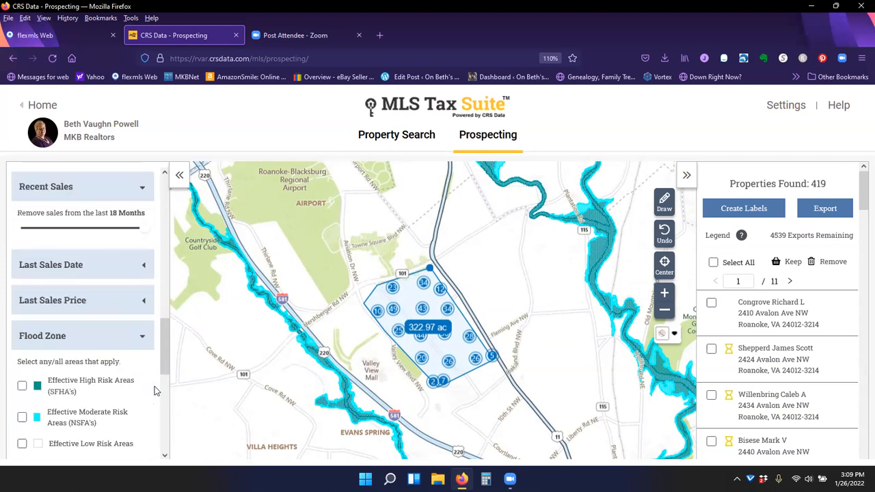
scroll(147, 387, down, 2)
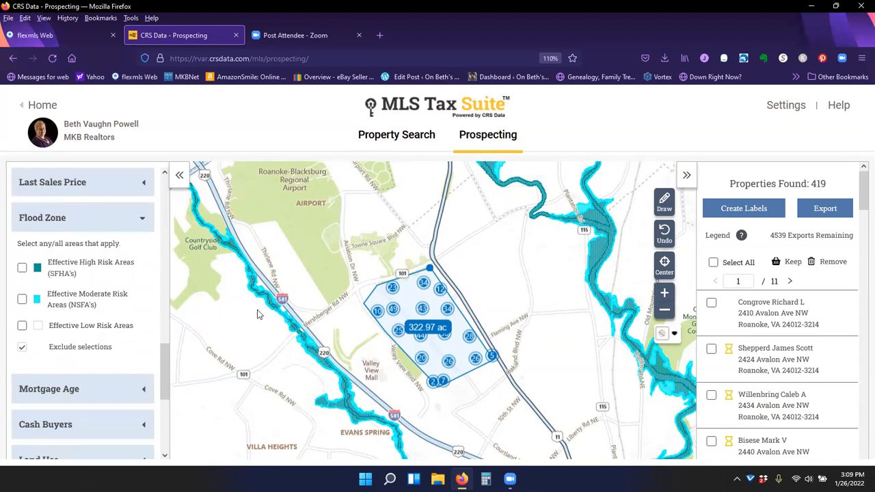
scroll(129, 386, down, 2)
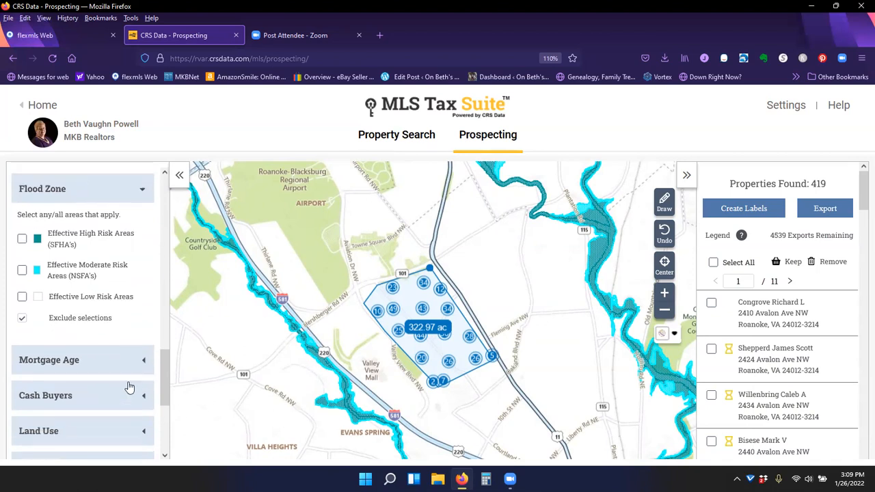
scroll(128, 386, down, 2)
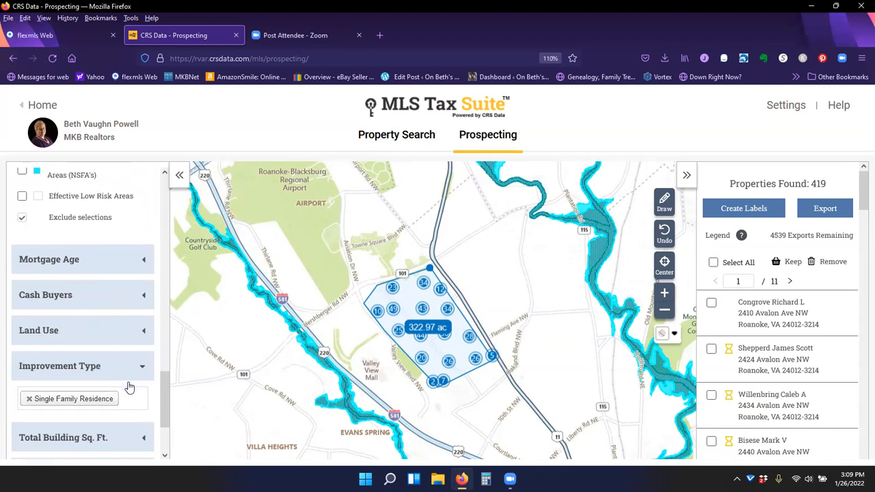
- Set the Total Building Sq. Ft. minimum to 1,000
click(86, 296)
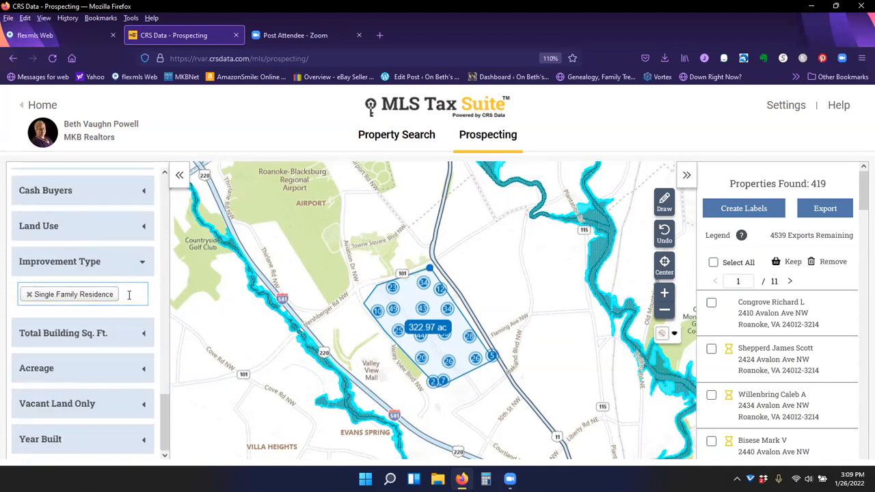
click(142, 335)
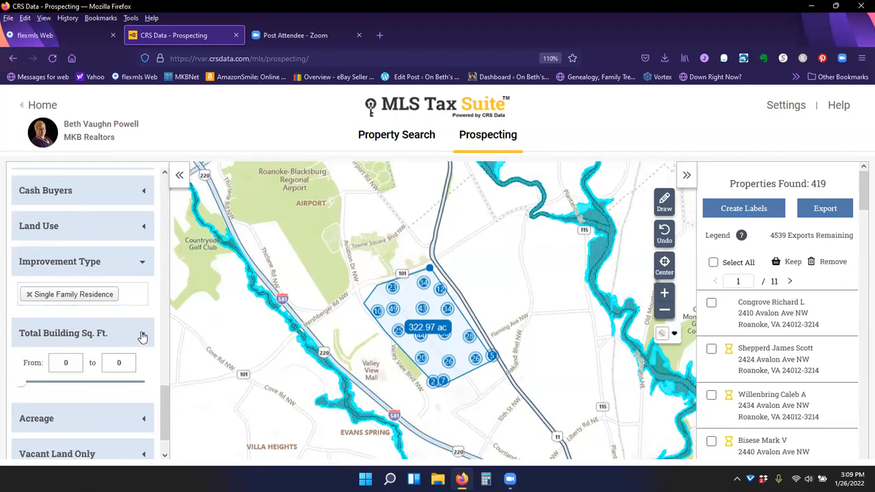
click(70, 362)
text(1000)
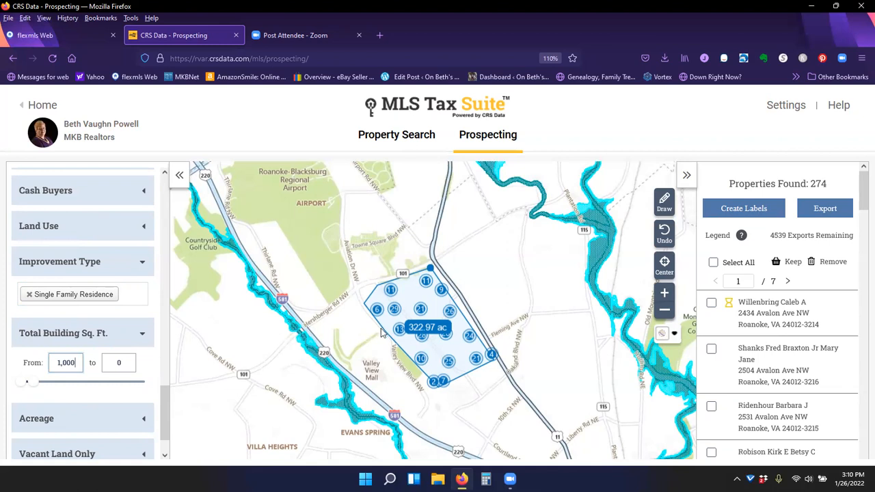
- Zoom into the streets near Floraland Dr and Grandview Ave and open property pins to view their details
scroll(438, 351, up, 1)
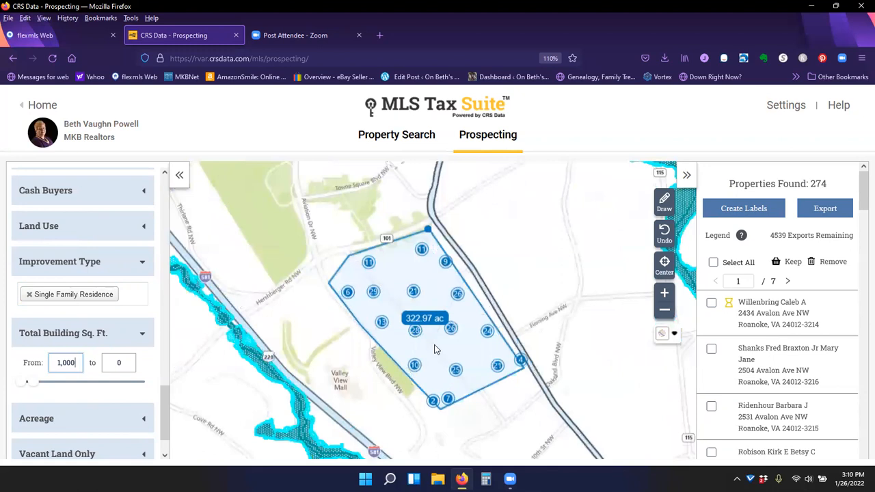
scroll(437, 343, up, 2)
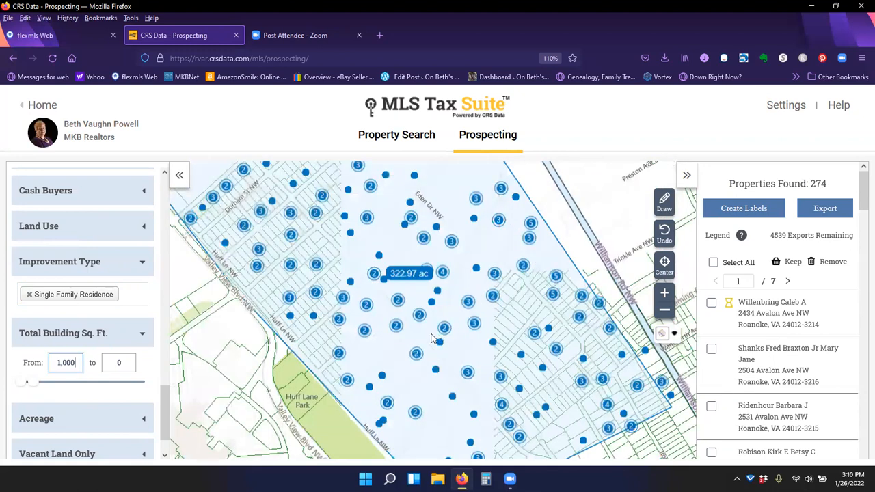
scroll(431, 338, up, 2)
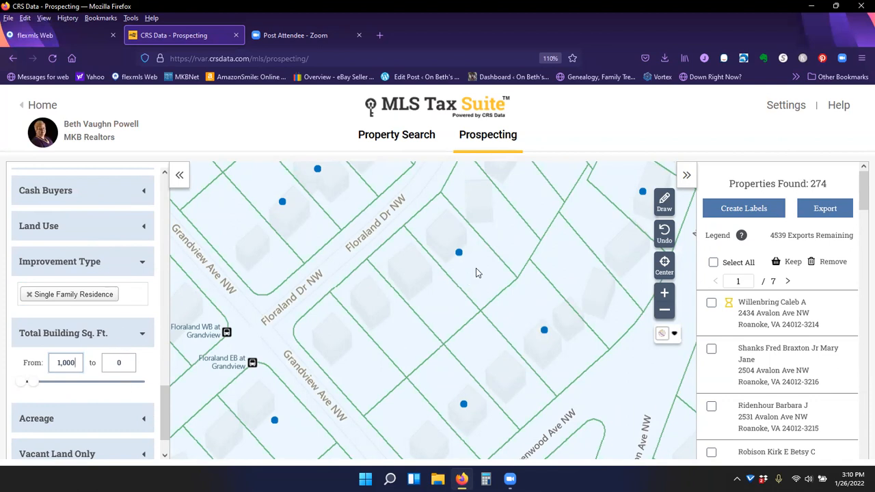
mouse_move(458, 253)
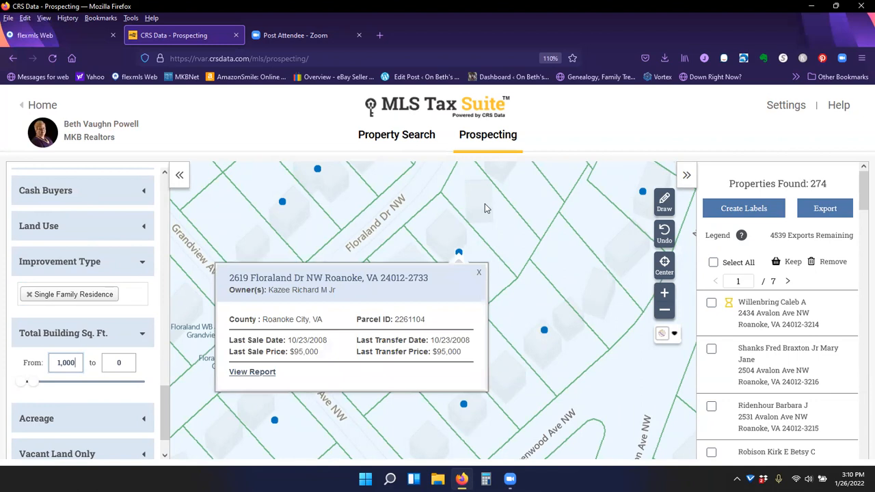
click(485, 208)
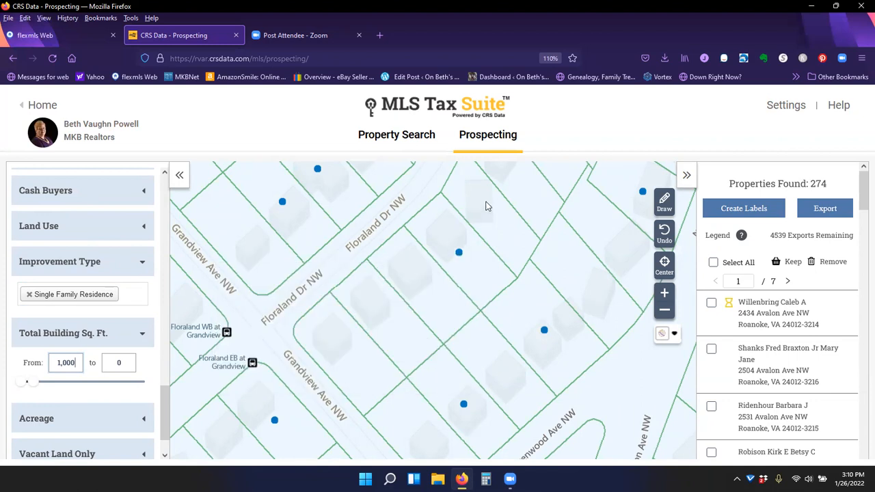
click(545, 332)
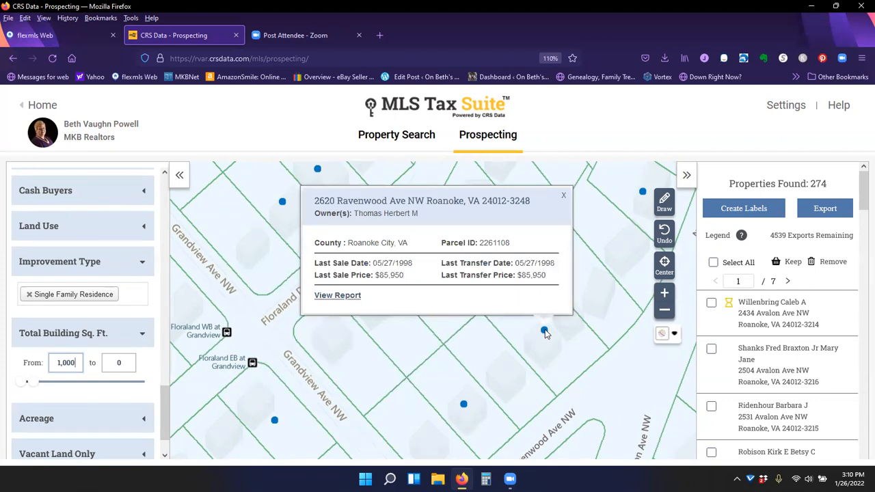
click(463, 405)
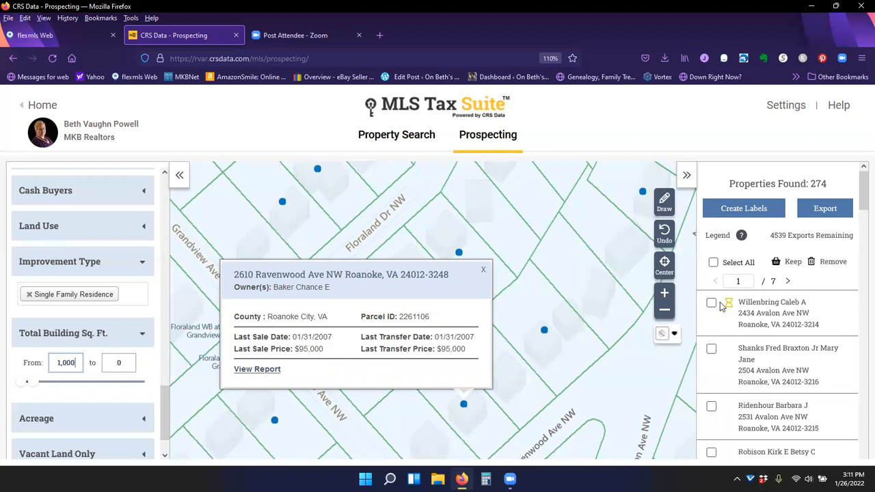
- Scroll through the list of found properties
mouse_move(728, 303)
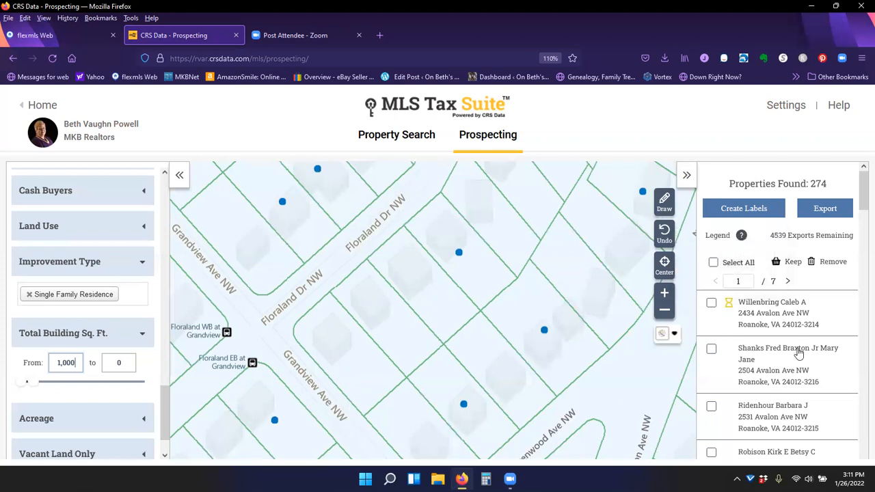
scroll(797, 356, down, 3)
scroll(797, 357, down, 3)
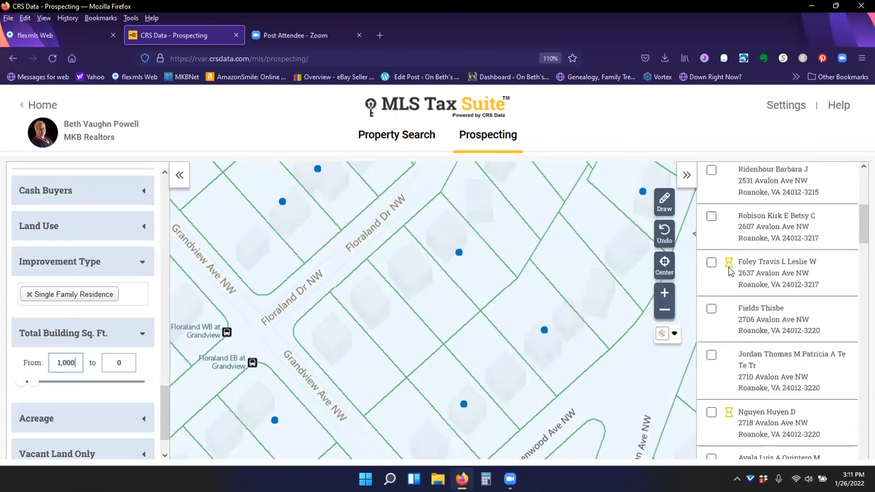
- Inspect the listing-status tooltips of properties and scroll down and back up the results list
mouse_move(729, 268)
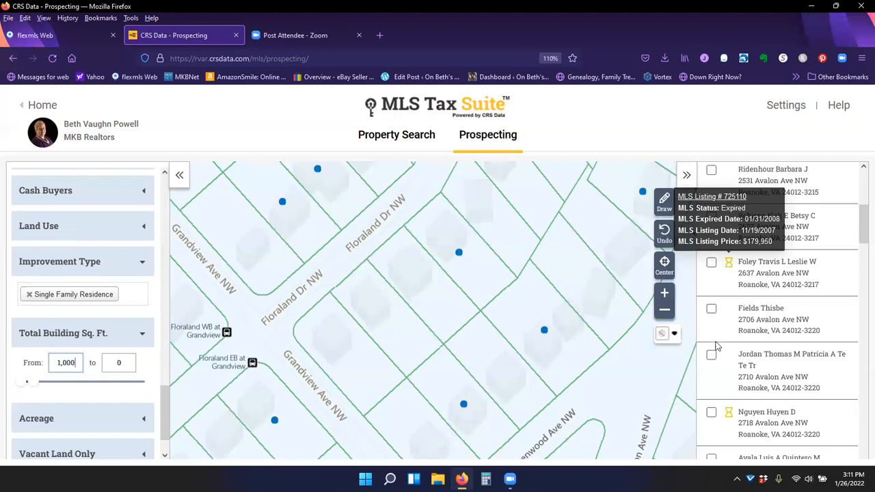
mouse_move(729, 414)
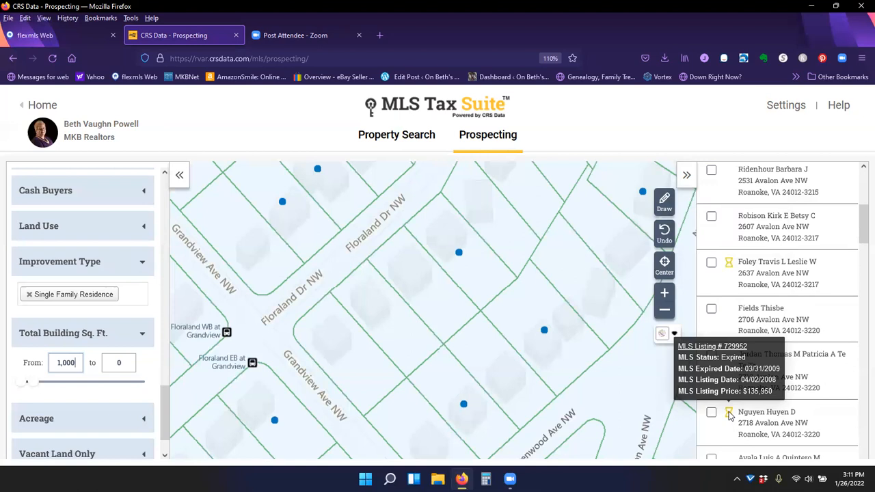
scroll(827, 408, down, 3)
scroll(828, 408, down, 2)
mouse_move(730, 387)
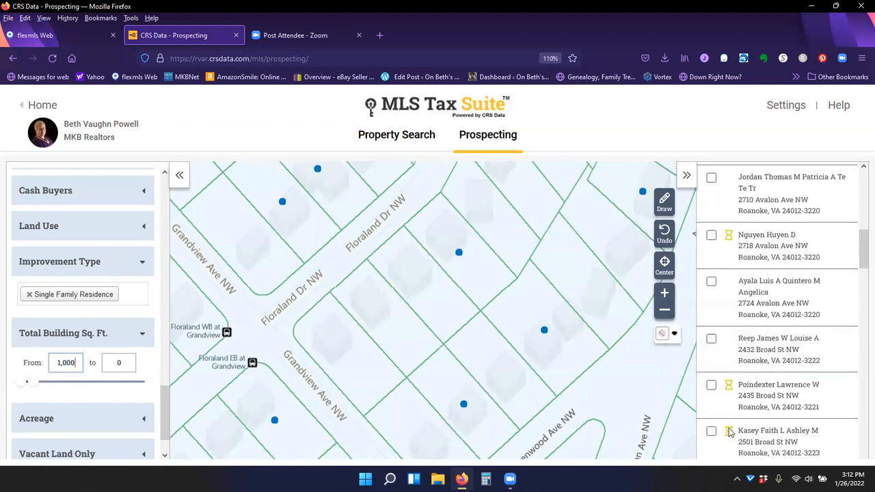
mouse_move(730, 432)
scroll(846, 370, down, 5)
scroll(846, 371, down, 14)
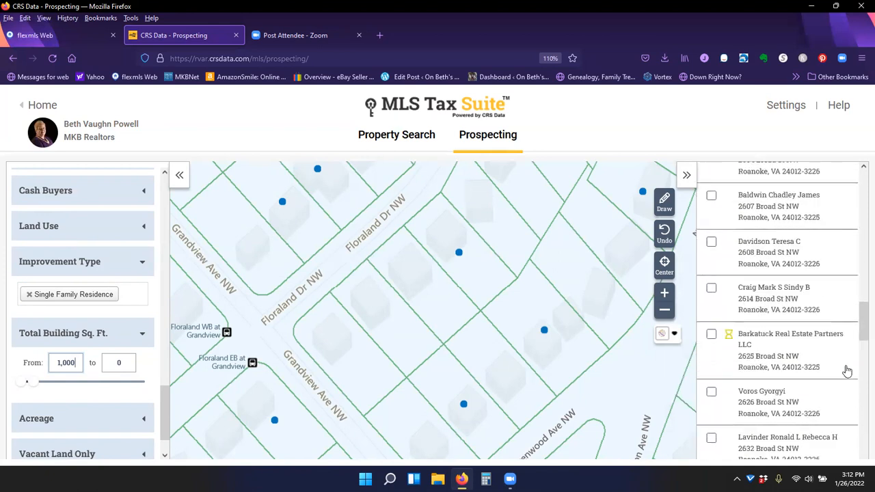
scroll(845, 383, down, 2)
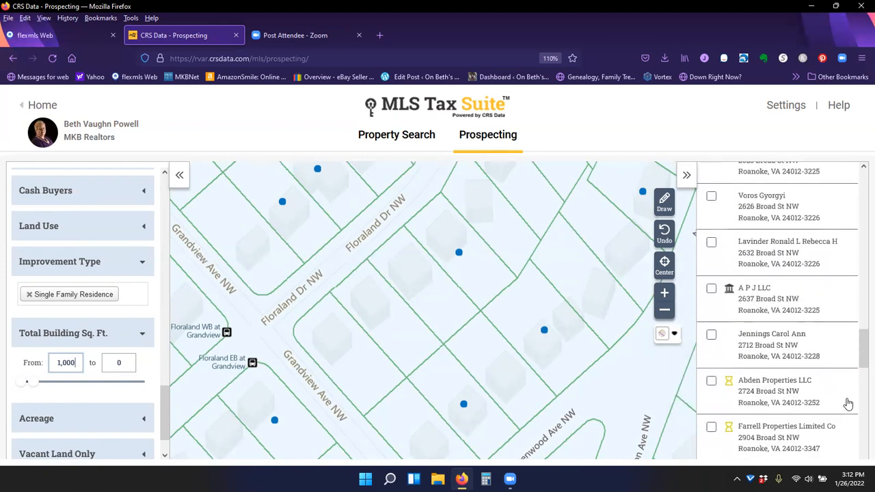
scroll(847, 404, down, 3)
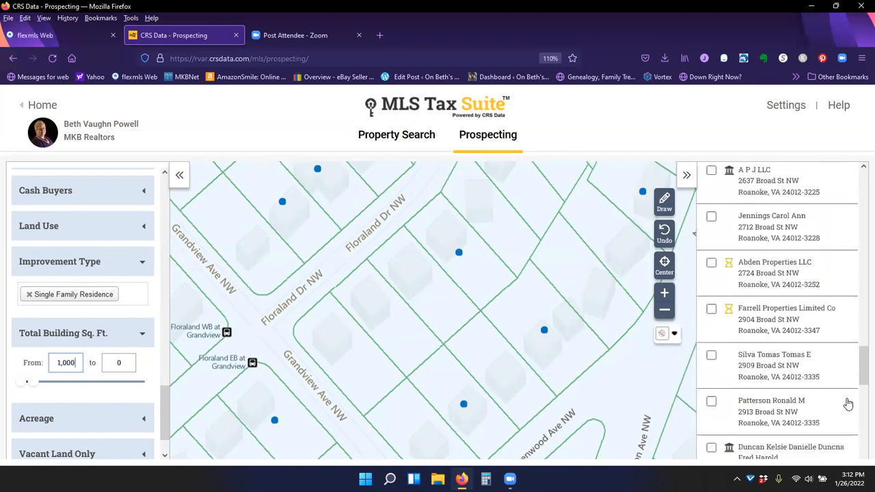
scroll(848, 403, down, 3)
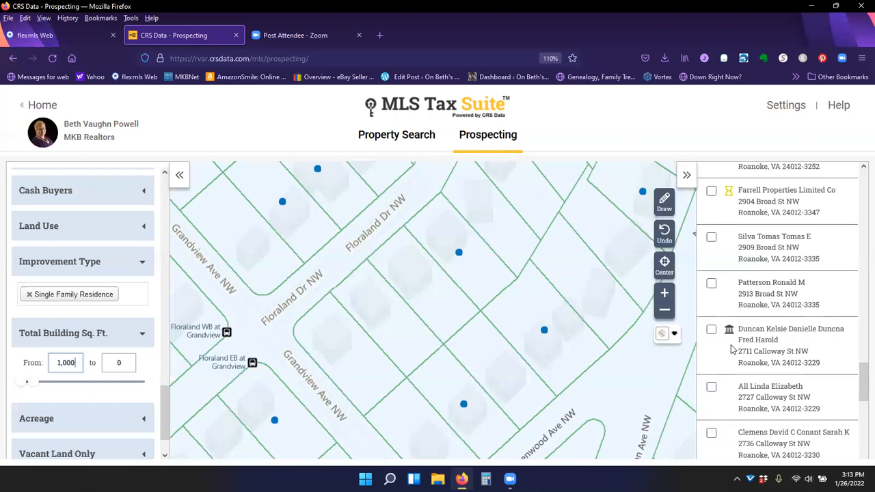
scroll(840, 331, up, 10)
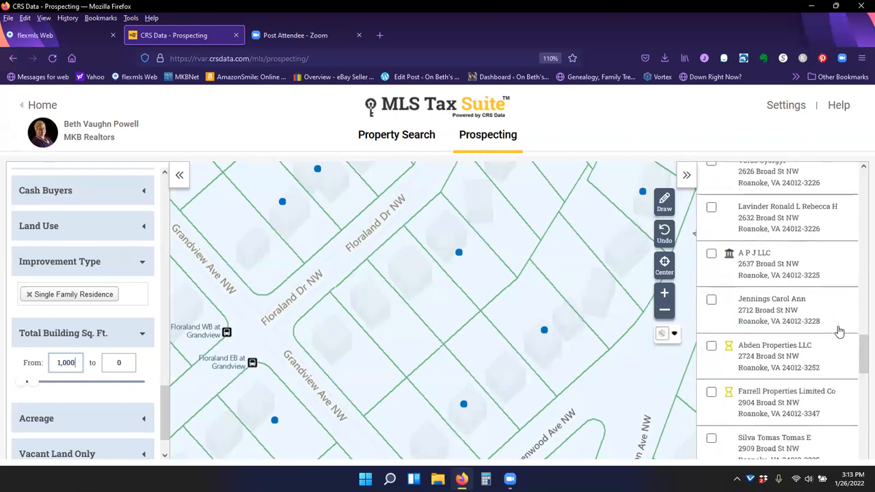
scroll(840, 330, up, 4)
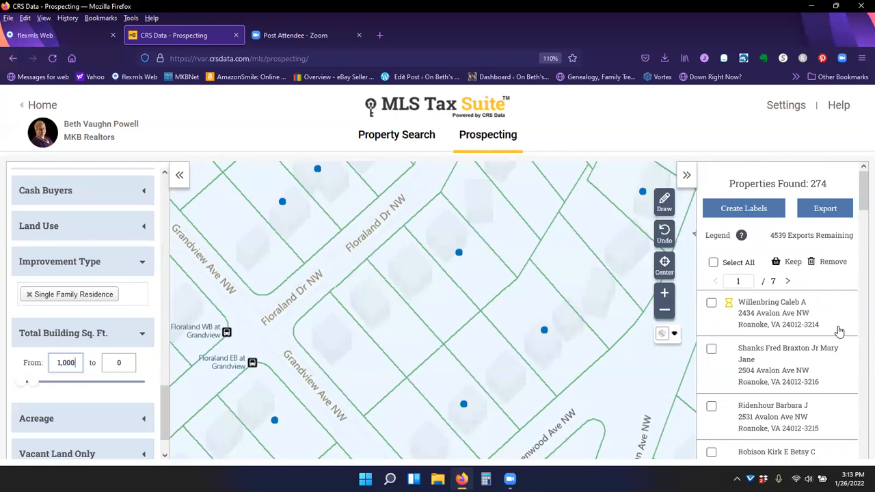
- Open the label options and untick the title and the "or Current Resident" line
click(746, 210)
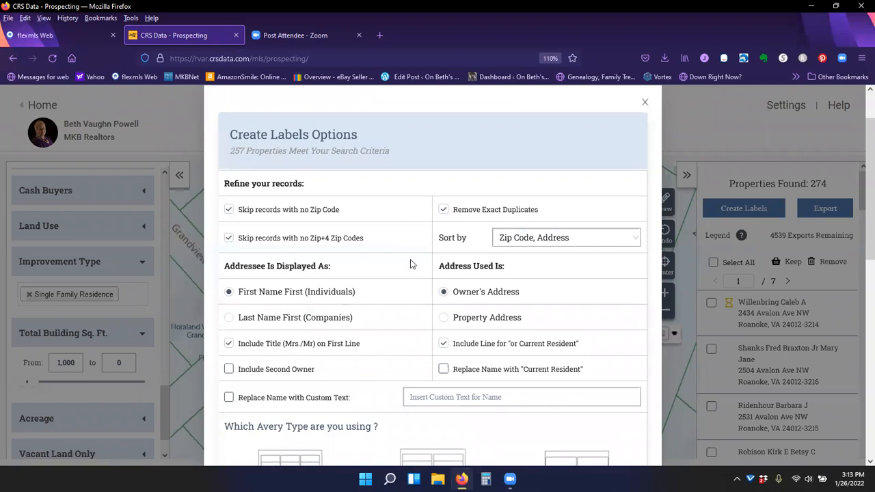
scroll(410, 260, down, 3)
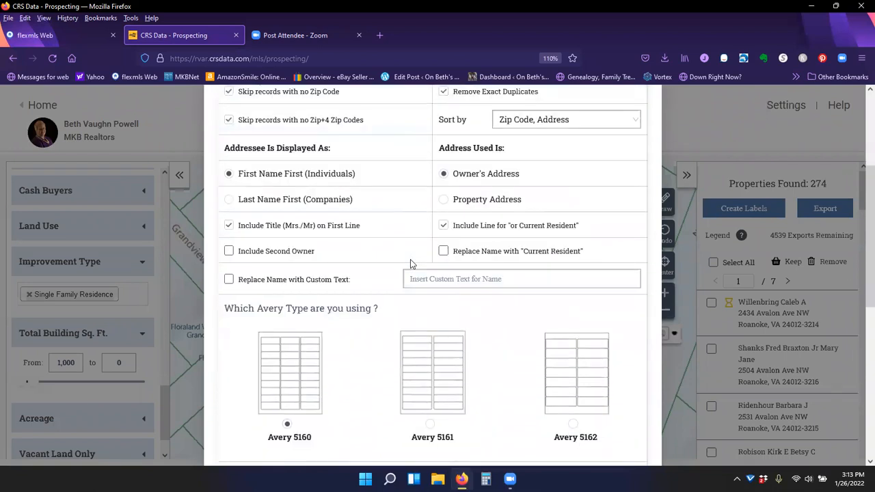
click(229, 226)
click(443, 226)
- Create the mailing labels as a Word document and open it in Word
scroll(383, 267, down, 3)
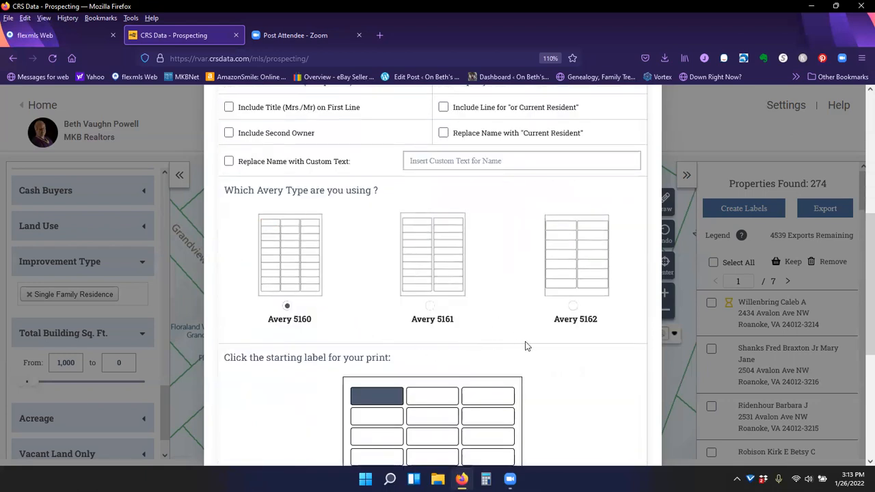
scroll(572, 351, down, 5)
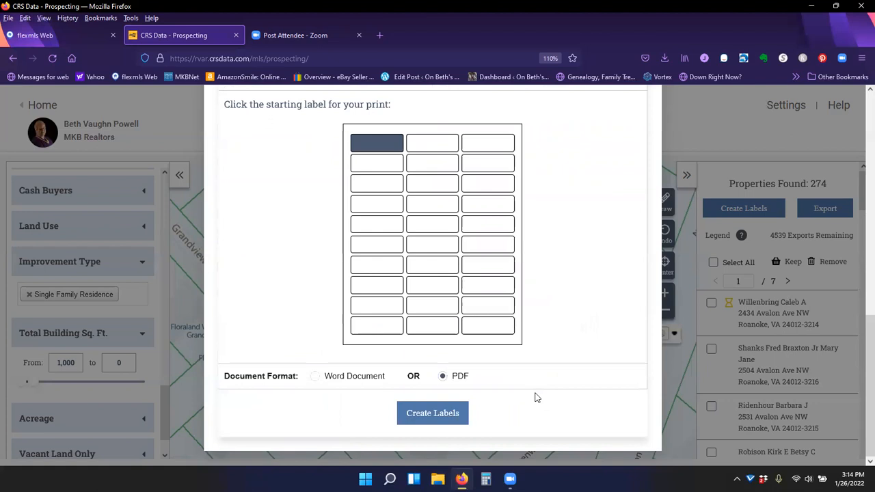
click(314, 377)
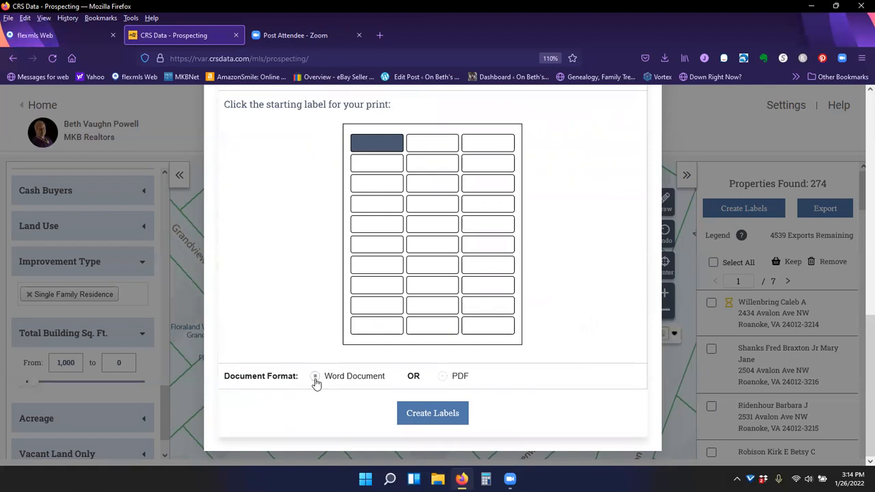
click(438, 421)
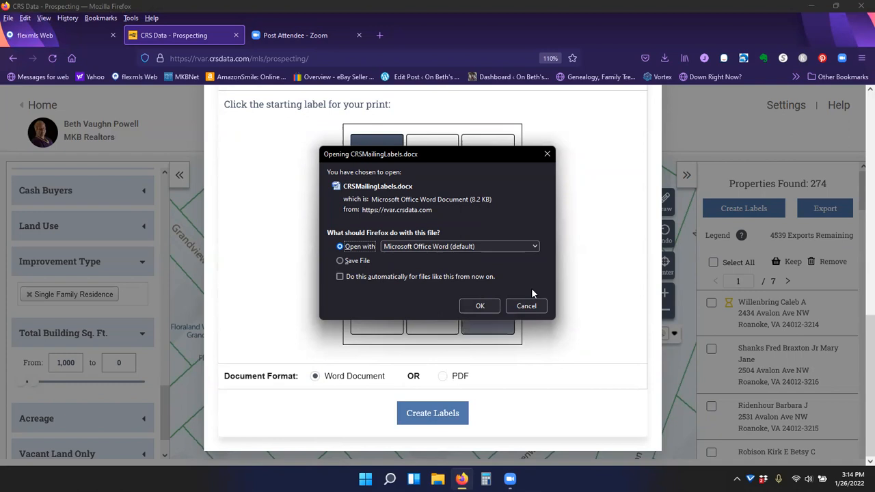
click(480, 306)
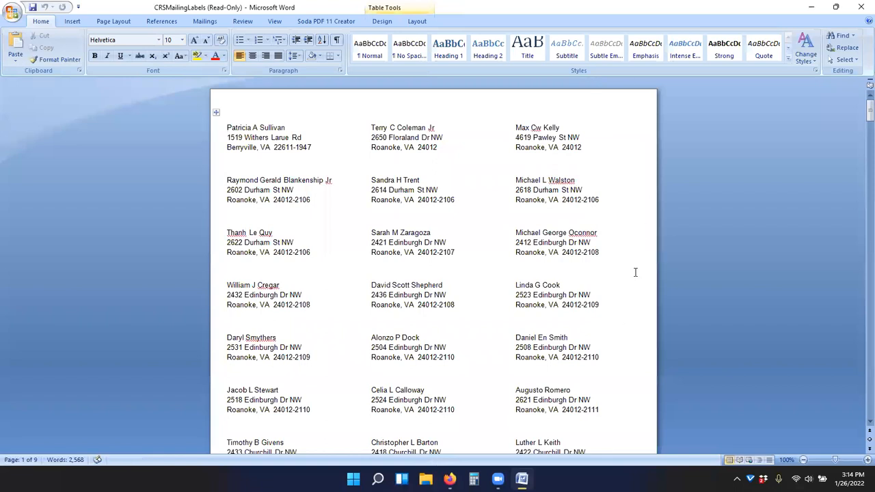
- Scroll through the generated mailing labels document and close it
scroll(635, 272, down, 5)
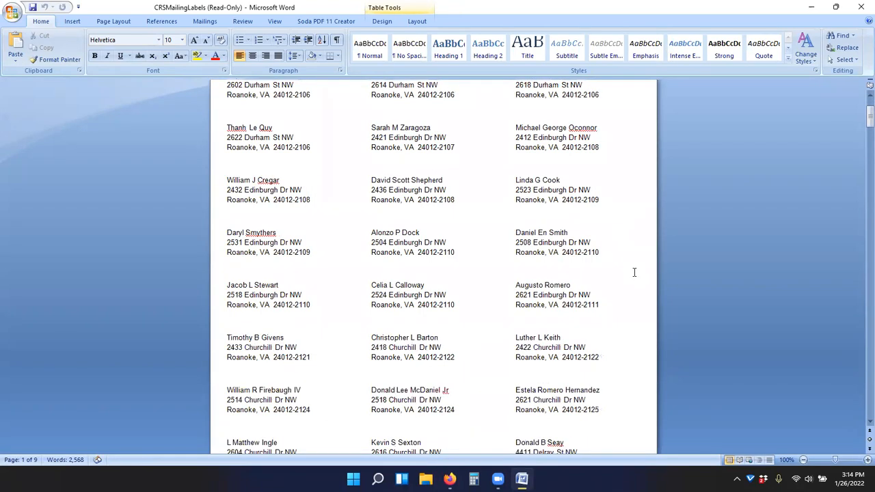
scroll(634, 272, down, 8)
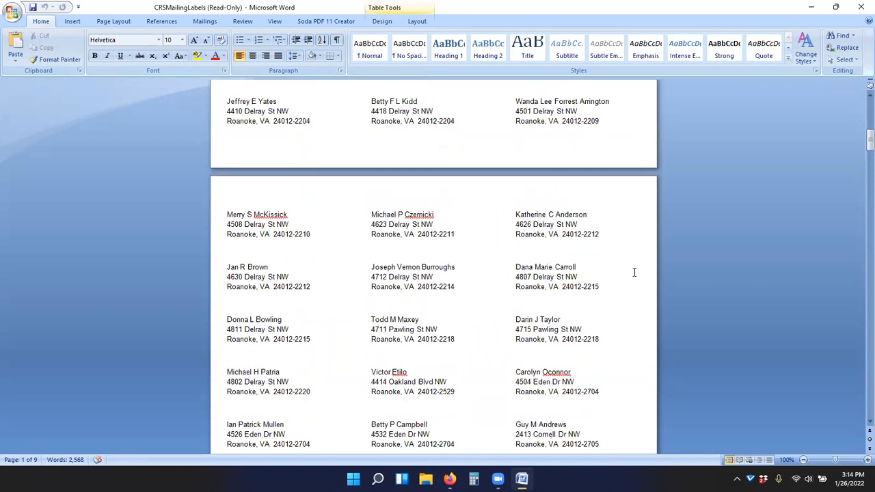
scroll(634, 272, down, 5)
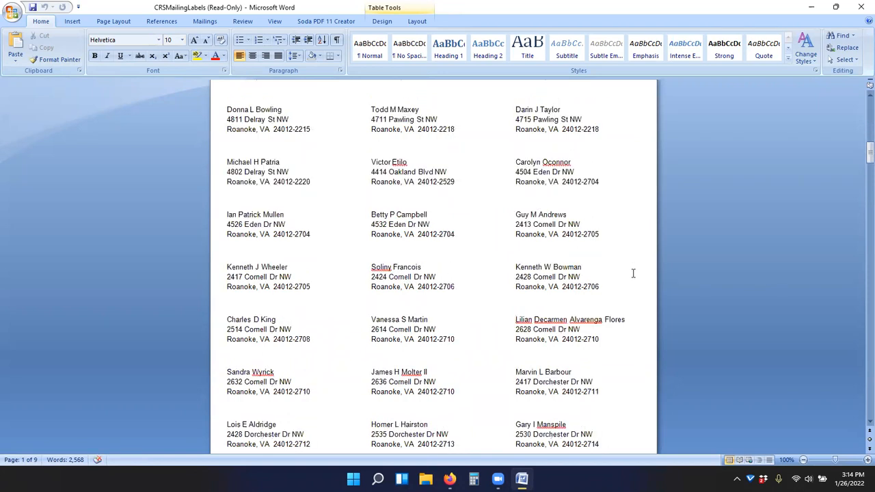
scroll(634, 273, down, 7)
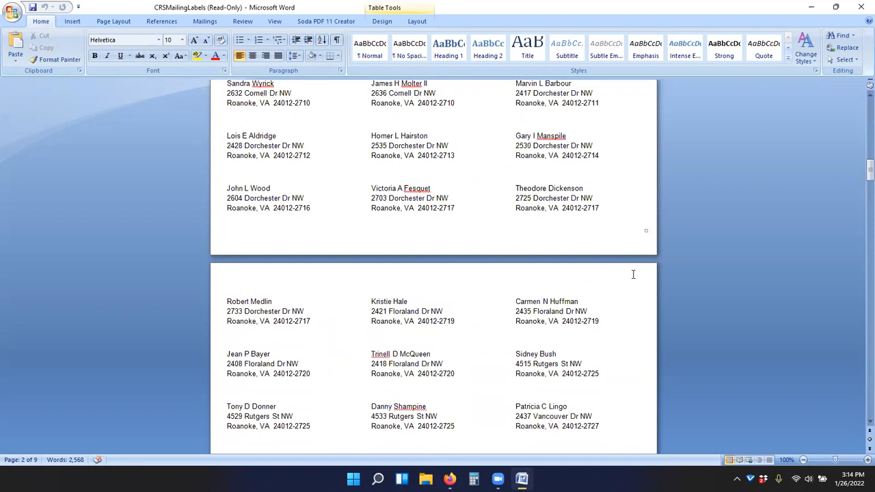
scroll(632, 273, down, 4)
scroll(633, 274, down, 3)
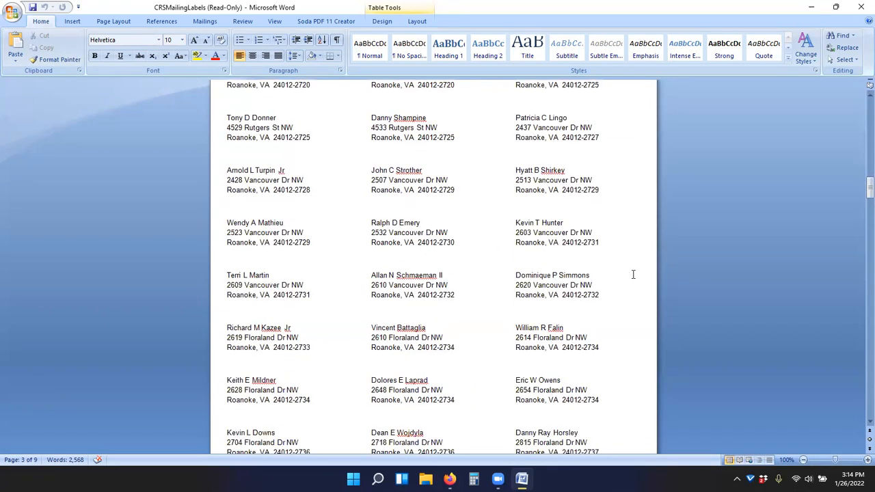
scroll(632, 274, down, 3)
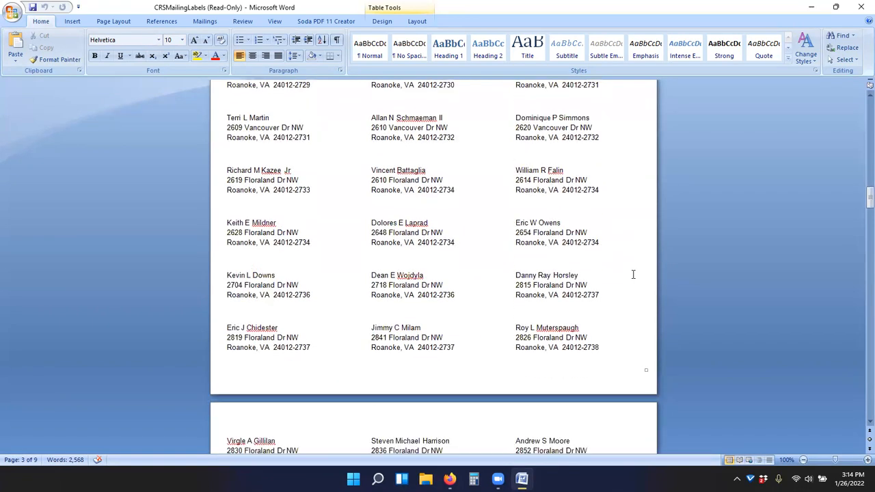
click(860, 6)
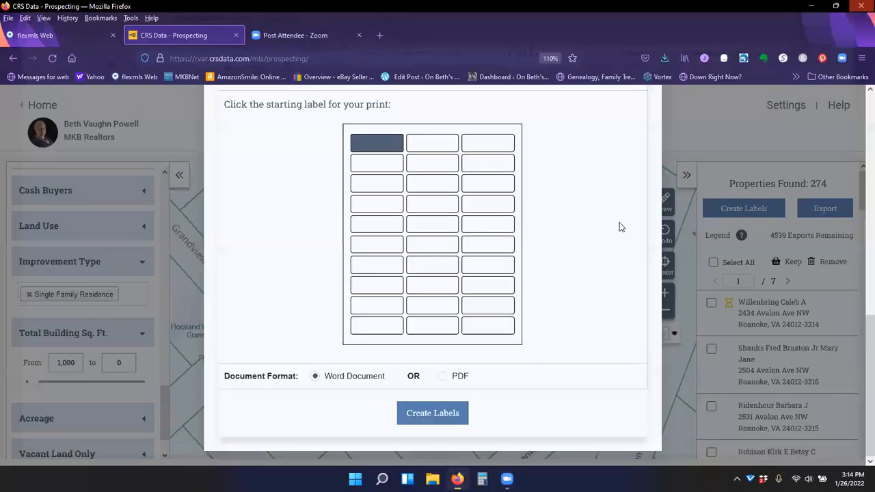
- Close the label options, open the export options and select all properties
scroll(647, 165, up, 5)
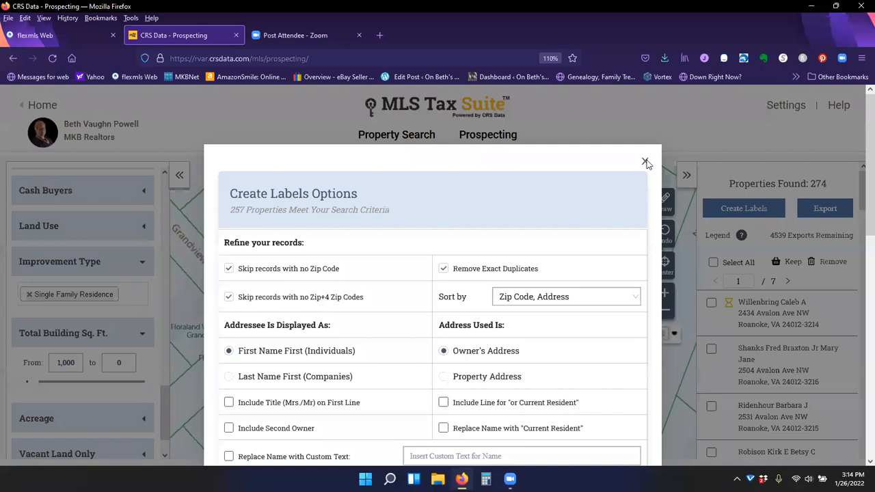
click(827, 213)
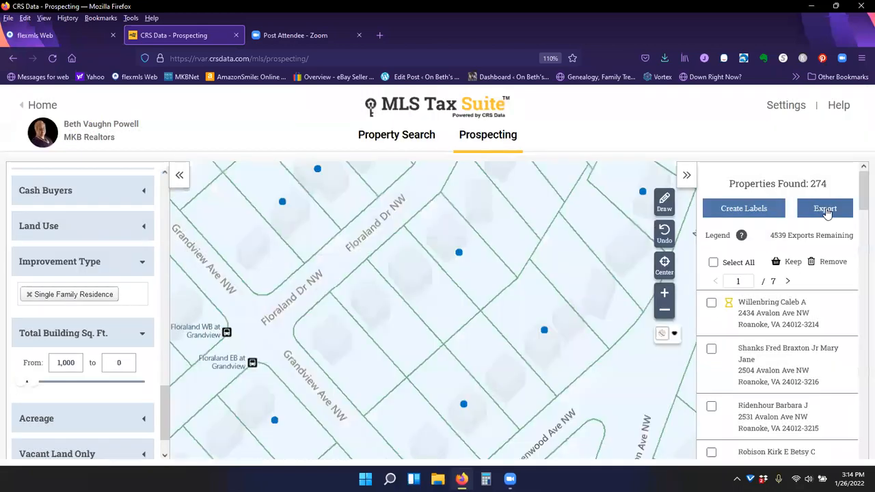
click(827, 212)
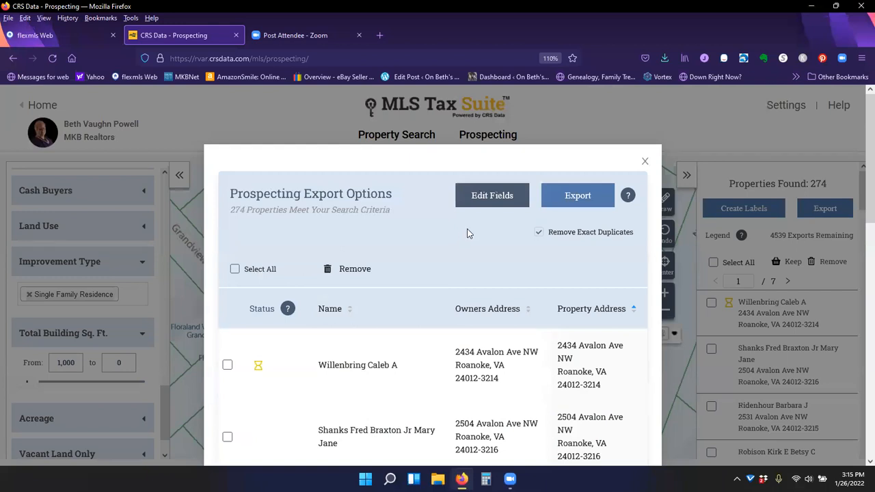
click(234, 270)
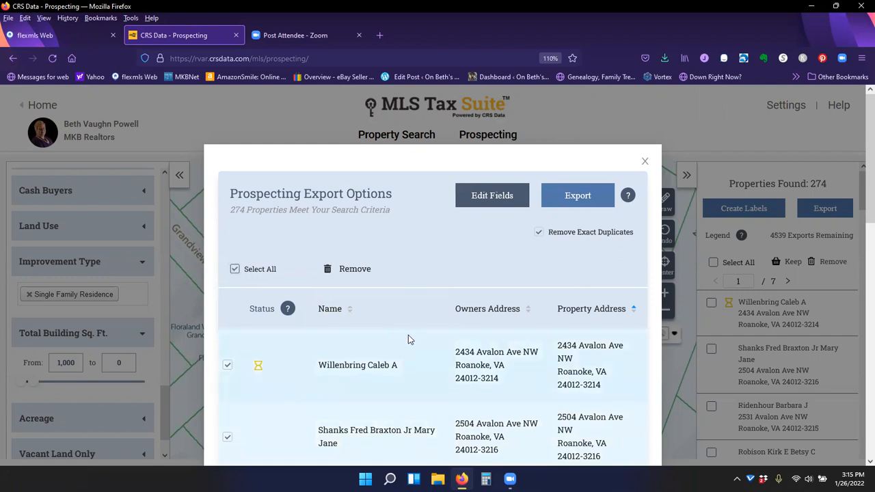
- Export the properties as CSV without Last Sale Price, Year Built, Property Type and Last Transfer Date columns, opening it in Excel
click(498, 197)
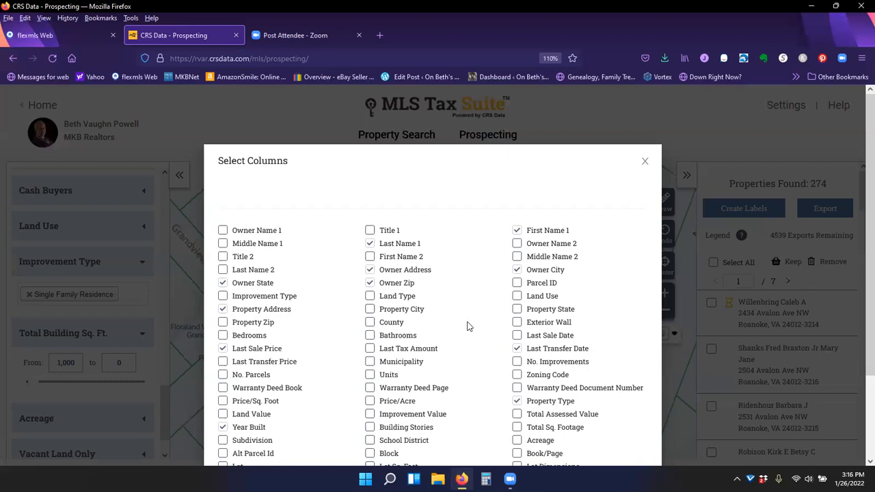
scroll(470, 323, down, 3)
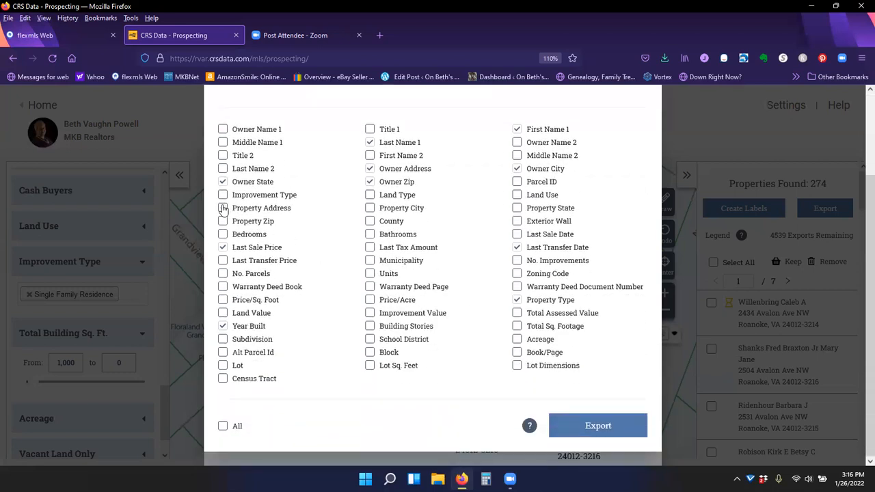
click(222, 248)
click(223, 327)
click(516, 301)
click(517, 247)
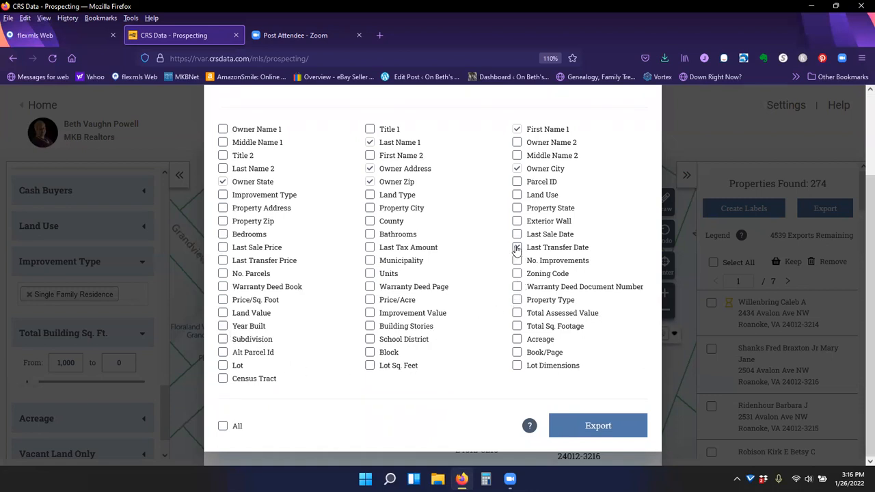
click(589, 427)
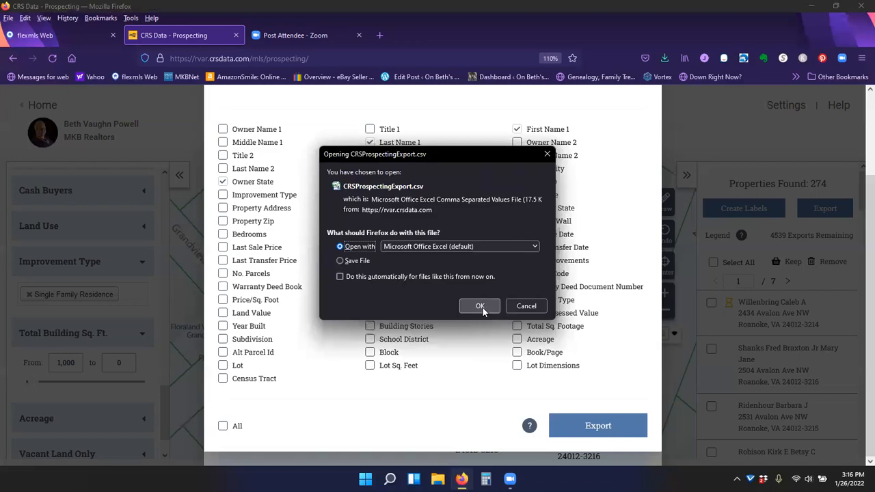
click(481, 306)
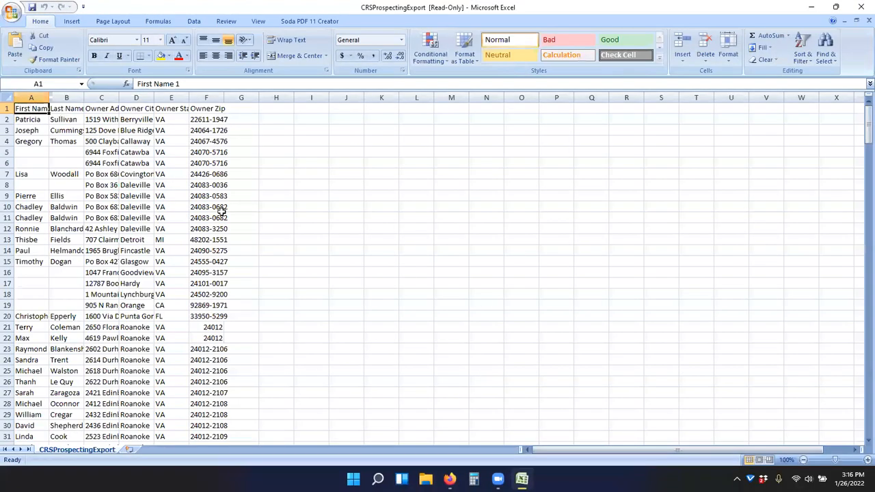
- Autofit all column widths to review the exported spreadsheet, then close it without saving
click(7, 98)
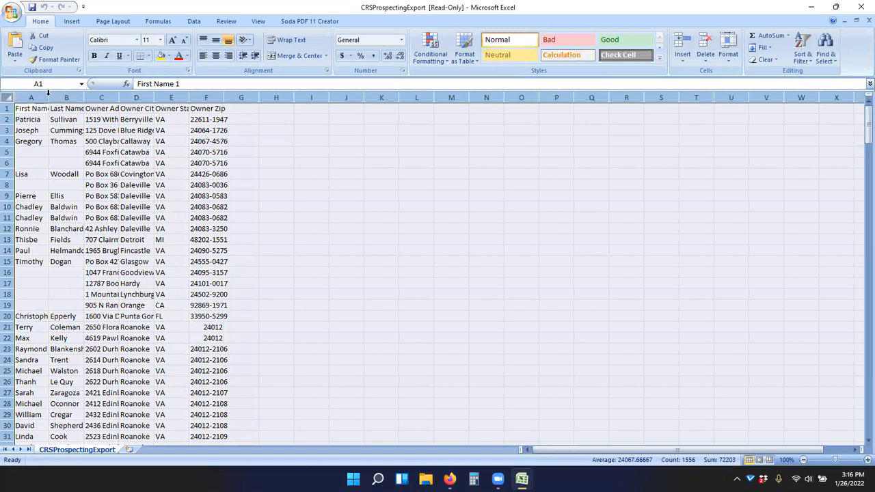
double_click(48, 97)
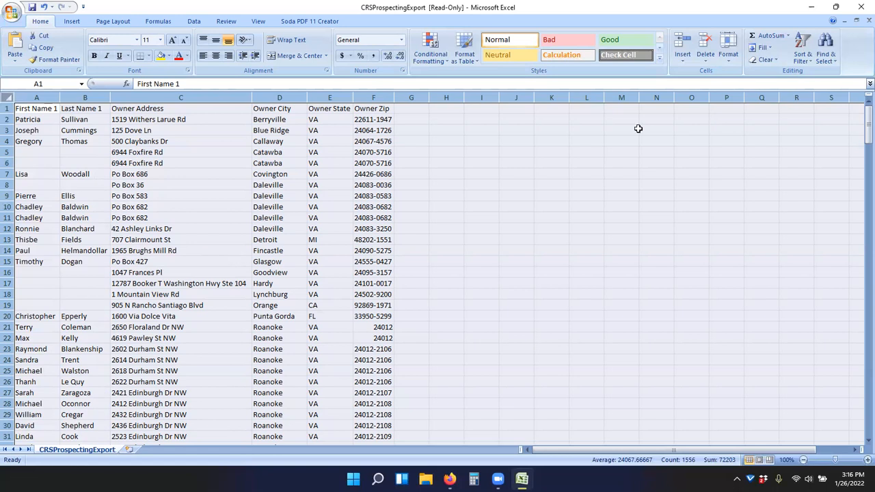
click(861, 7)
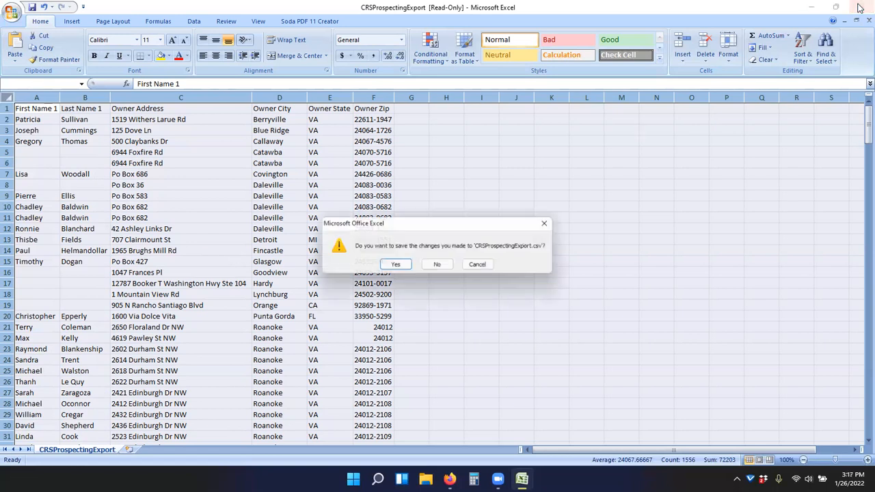
click(439, 266)
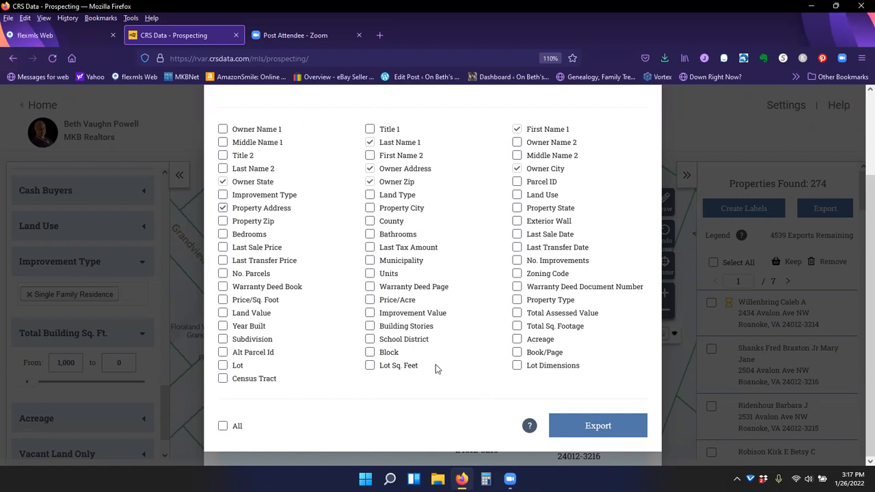
- Export the selected properties as CSV again with the same fields and open the file in Excel
click(589, 428)
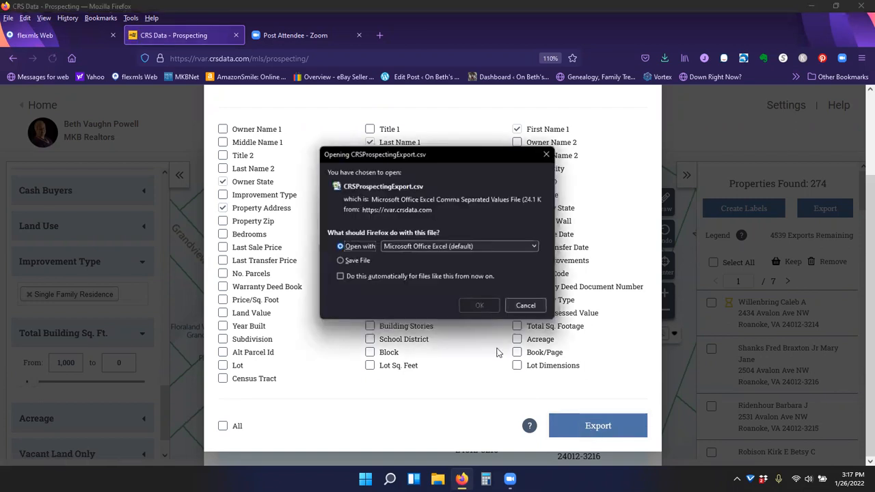
click(479, 306)
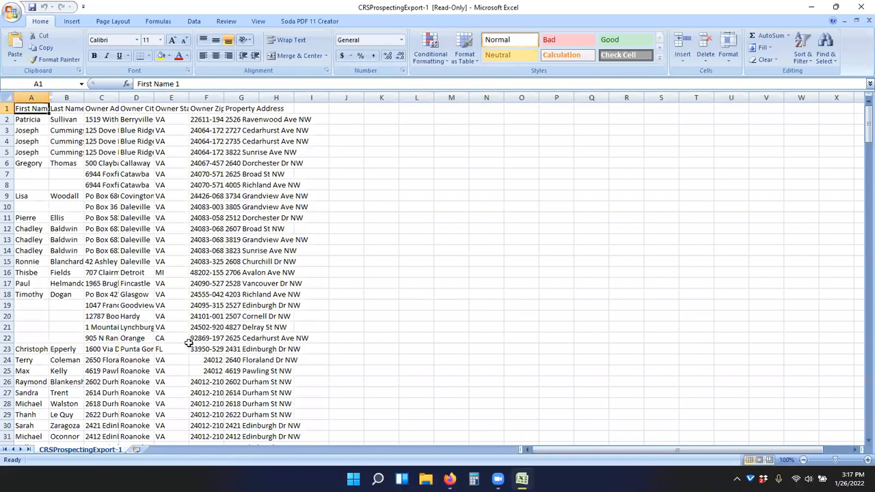
- Select a row and scroll through the exported spreadsheet's rows to examine the owner and property addresses
click(7, 316)
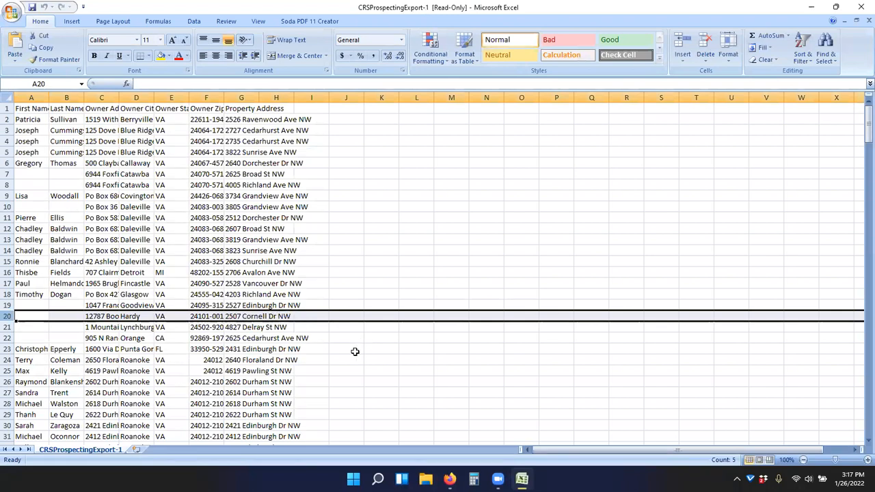
scroll(355, 352, down, 5)
scroll(355, 353, down, 8)
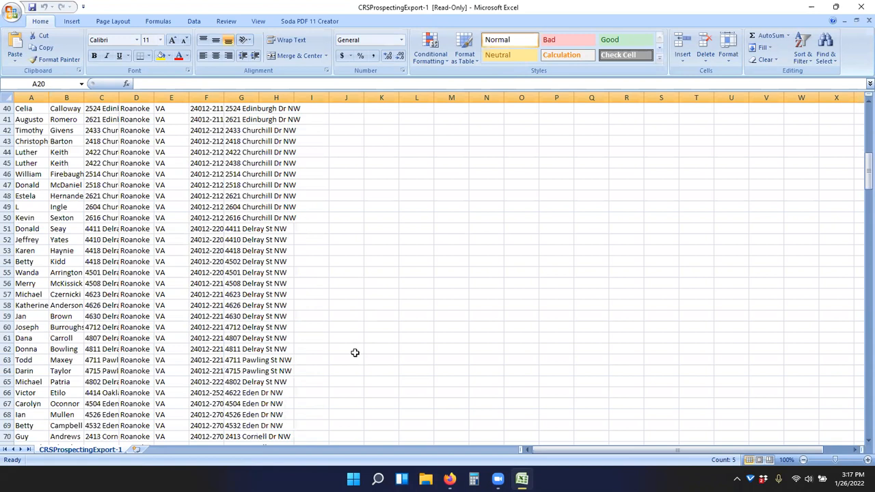
scroll(355, 352, down, 5)
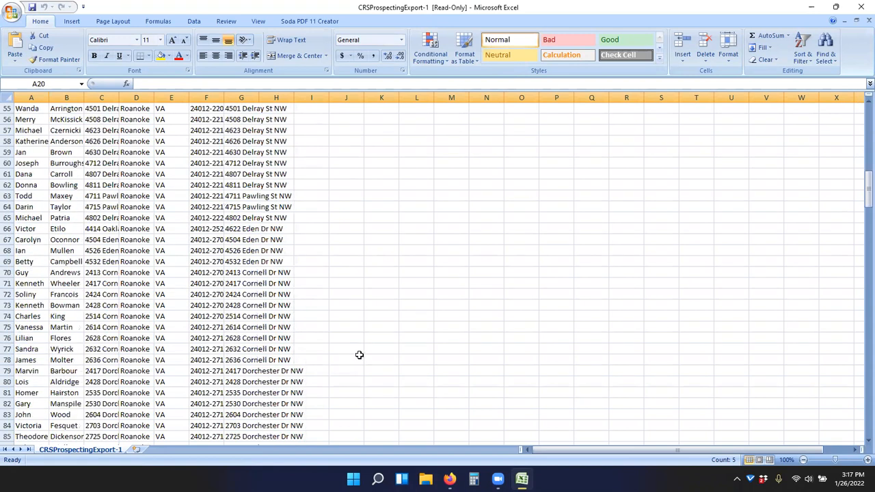
scroll(358, 354, down, 6)
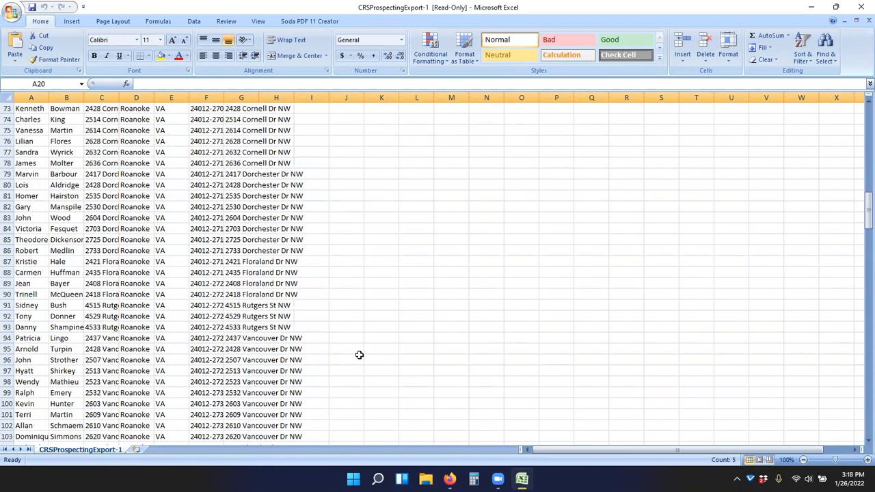
scroll(359, 355, down, 7)
scroll(359, 355, down, 8)
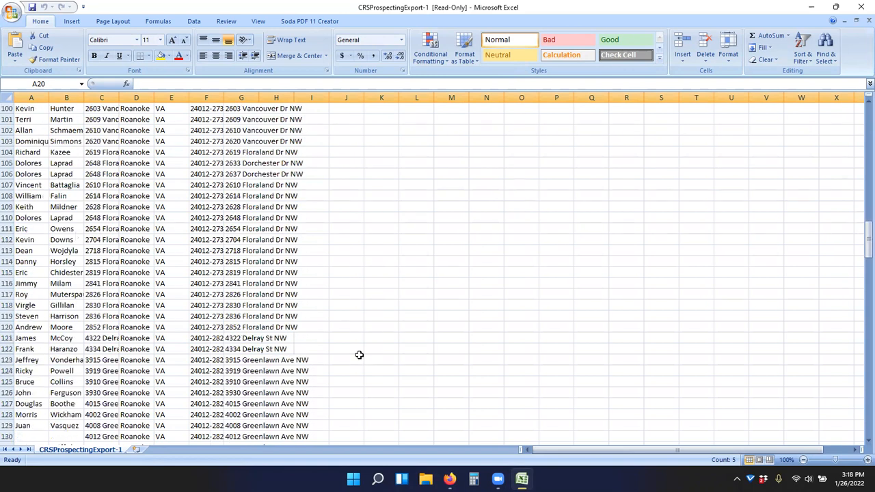
scroll(359, 355, down, 5)
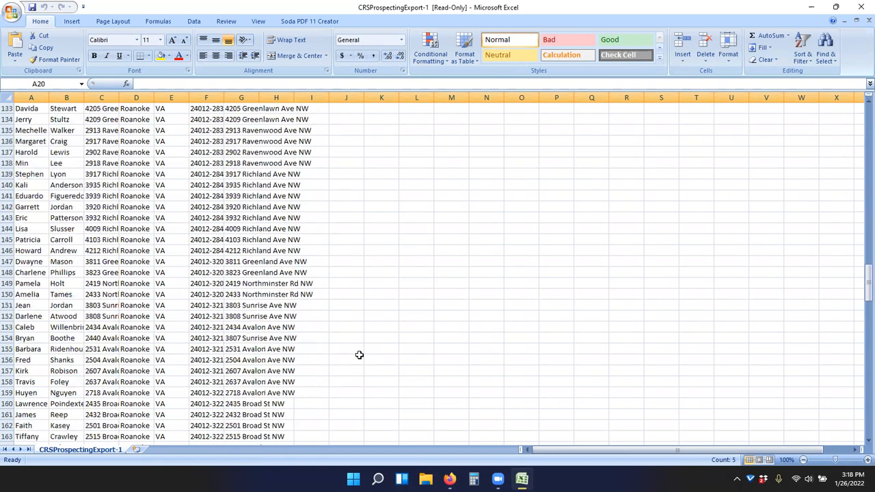
scroll(360, 353, up, 7)
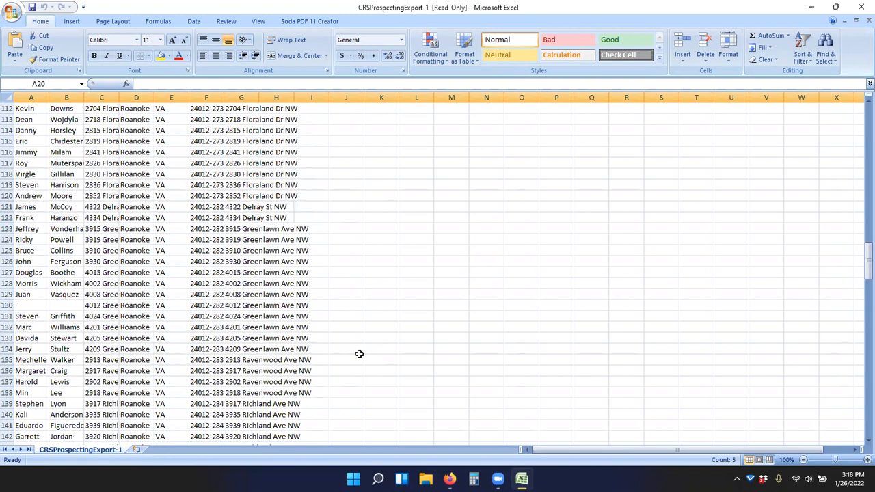
scroll(359, 353, up, 20)
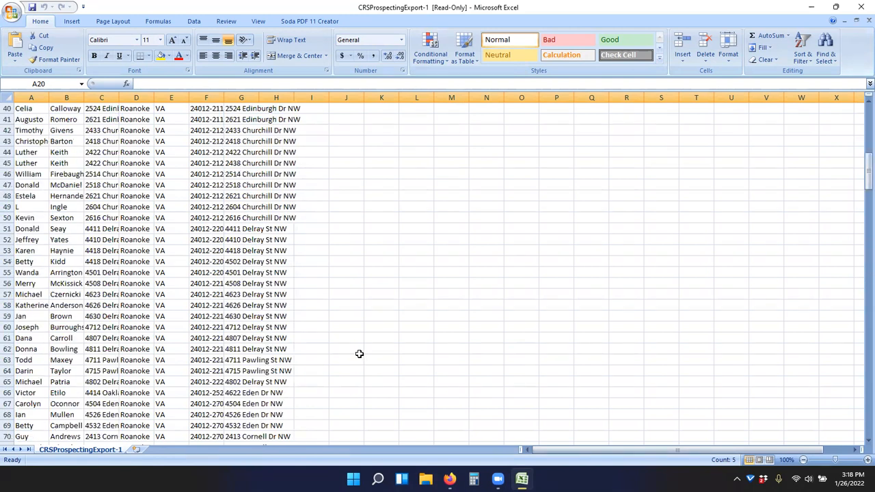
scroll(359, 354, up, 13)
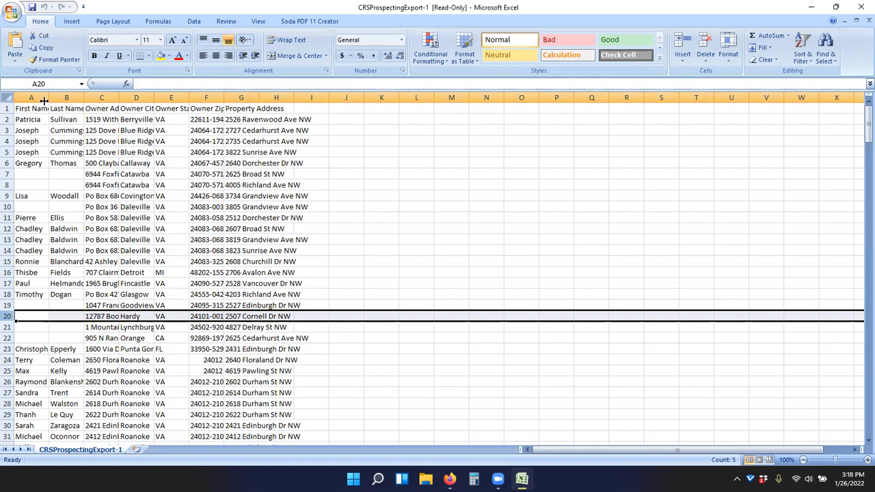
- Autofit every column in the whole sheet, then close the workbook without saving changes
key(ctrl+a)
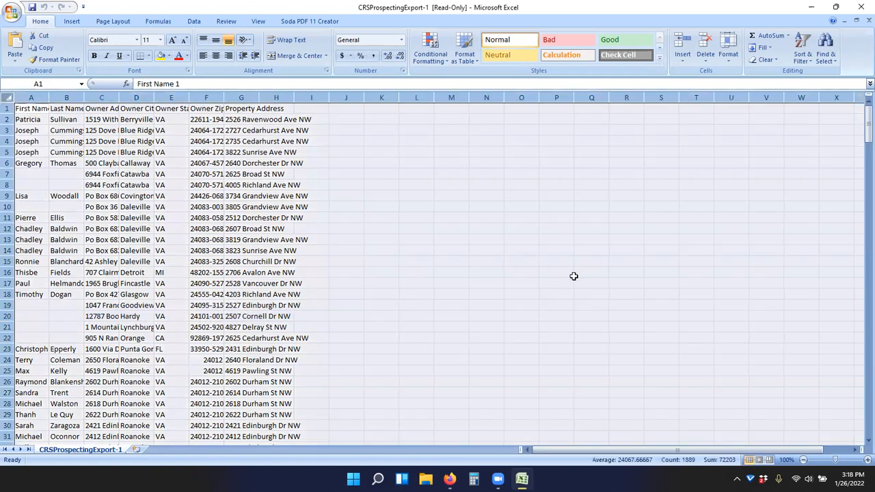
key(alt+h)
key(o)
key(i)
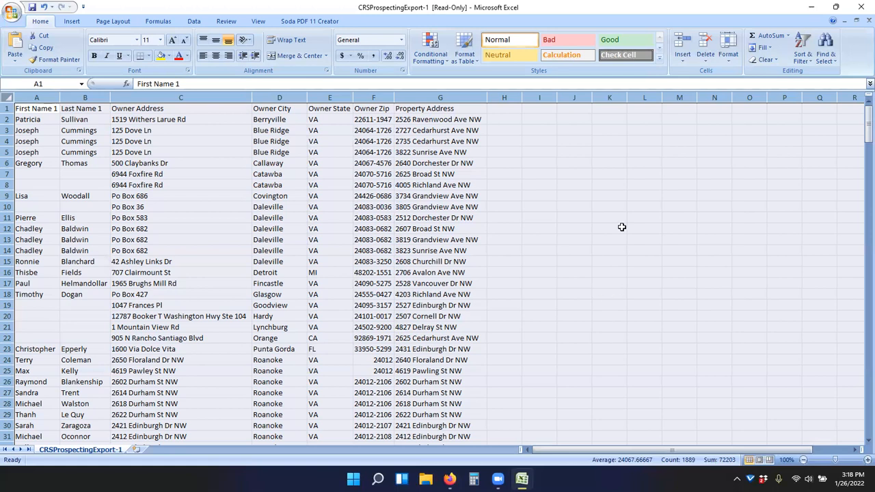
click(860, 6)
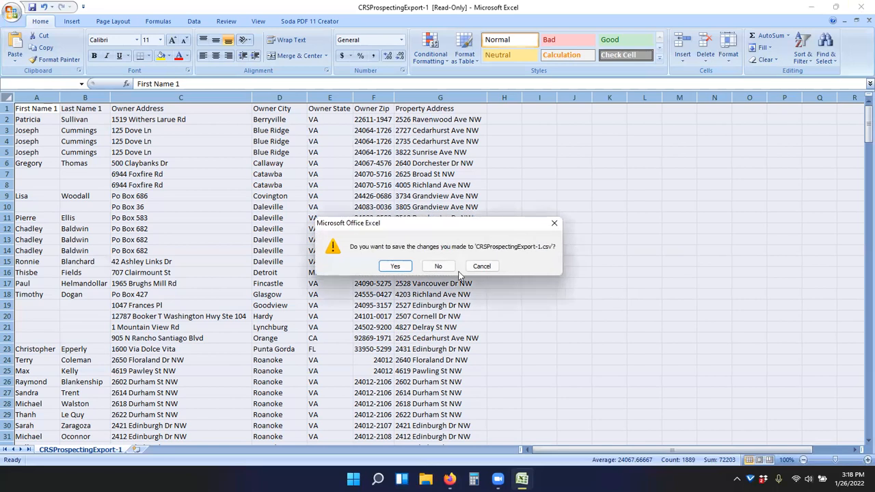
click(437, 268)
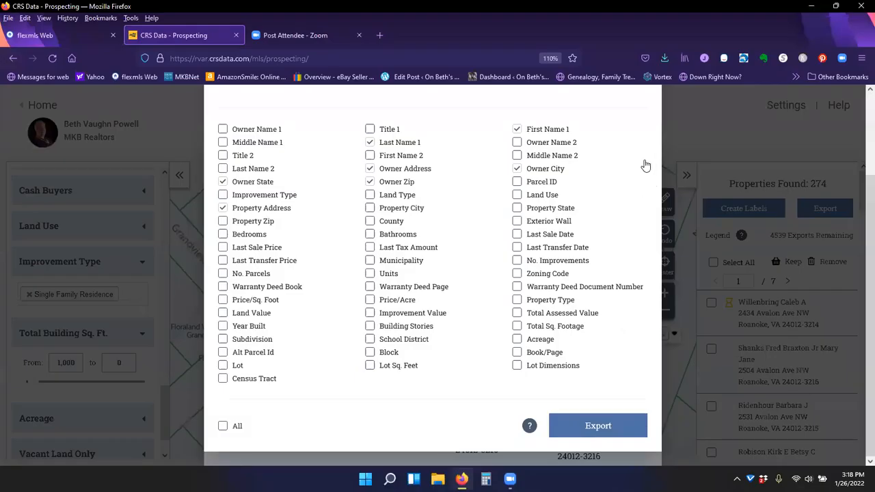
- Close the export options, then open and scroll through the Create Labels options before closing them
click(645, 161)
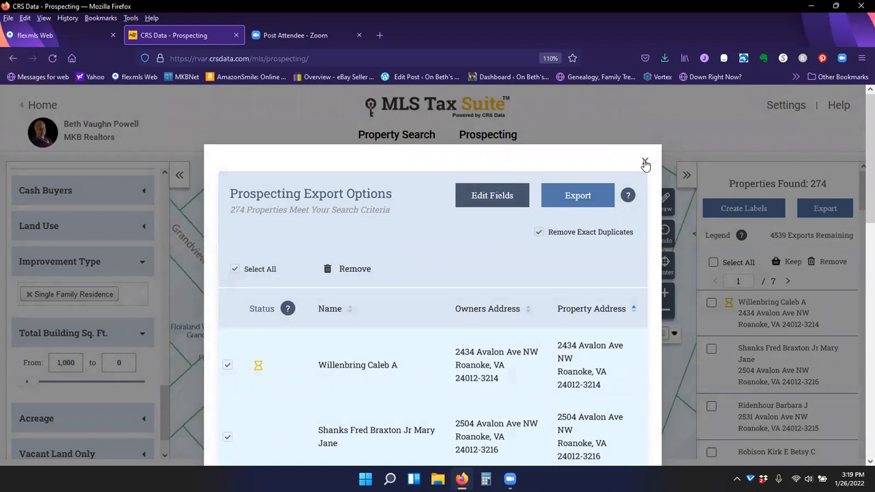
click(645, 163)
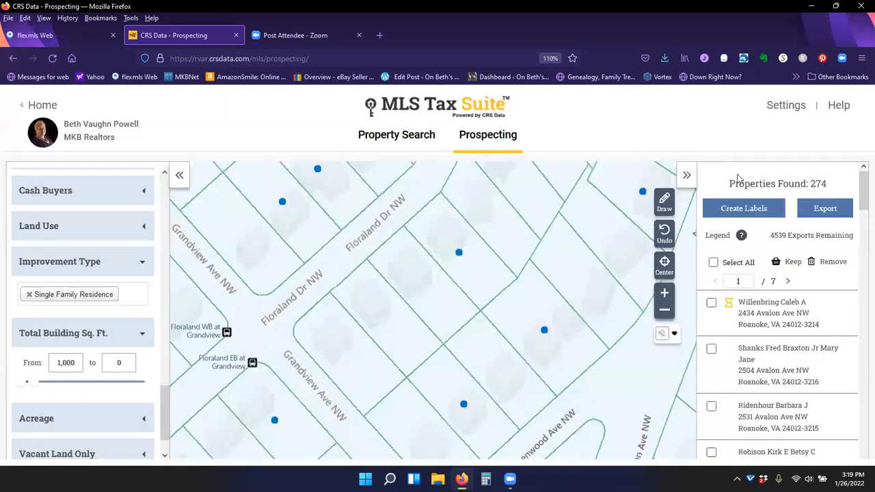
click(752, 211)
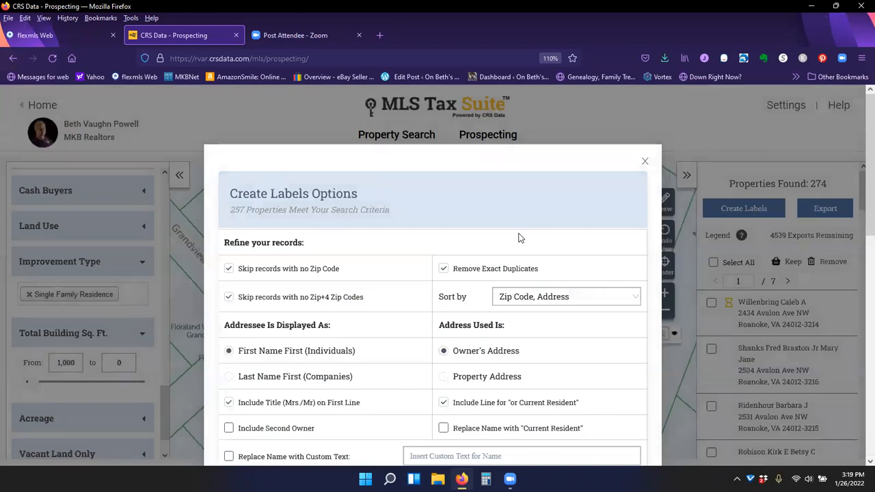
scroll(506, 246, down, 3)
scroll(572, 385, down, 5)
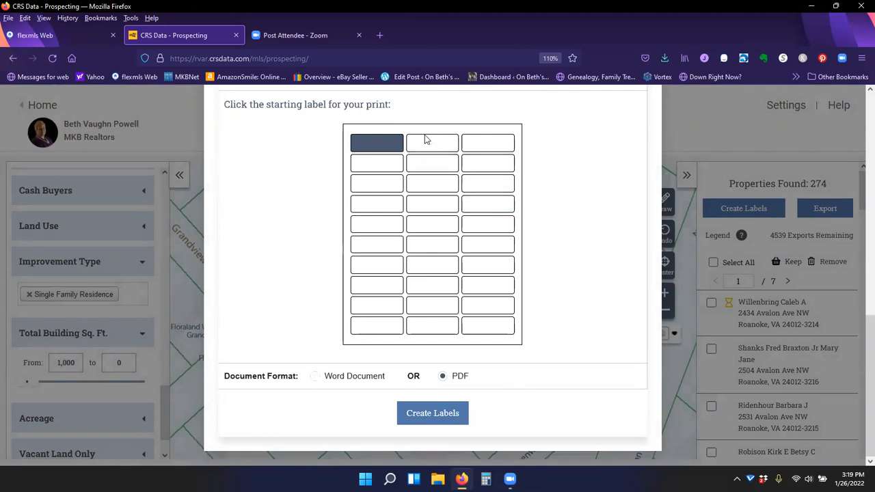
scroll(601, 299, up, 2)
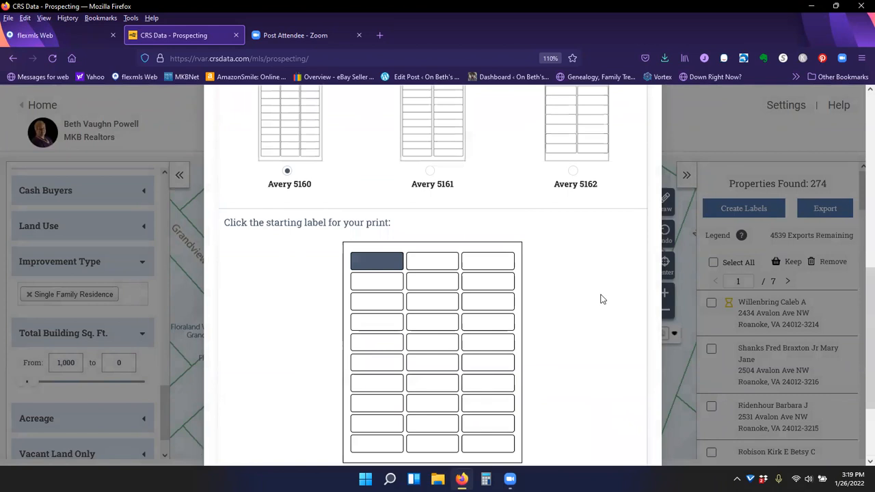
scroll(615, 301, up, 6)
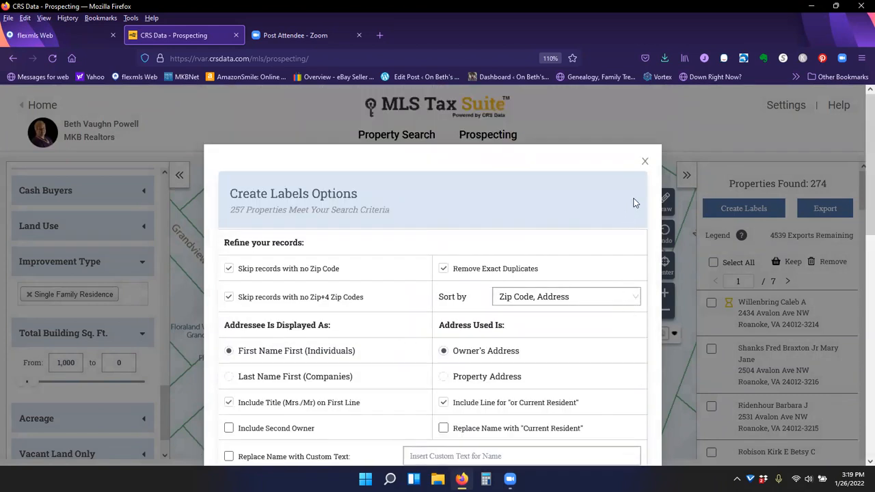
click(645, 163)
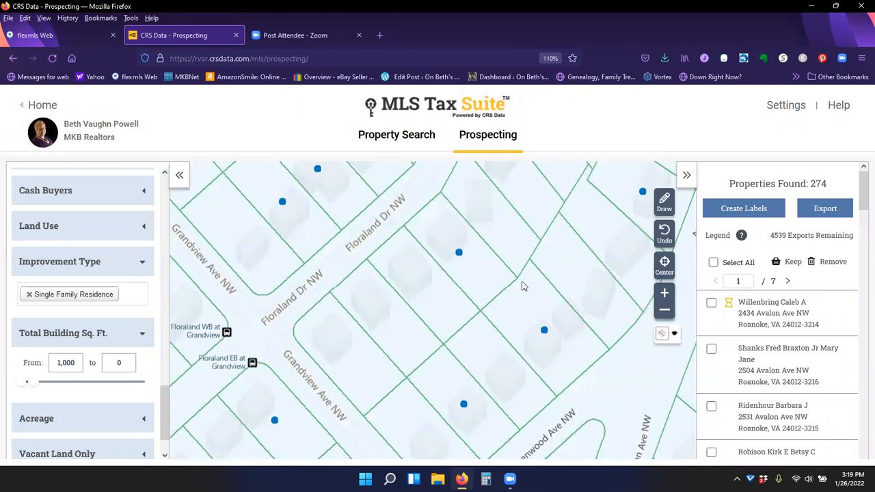
- Zoom the map out over the search area and switch the map style to Aerial
scroll(521, 286, down, 1)
scroll(521, 285, down, 1)
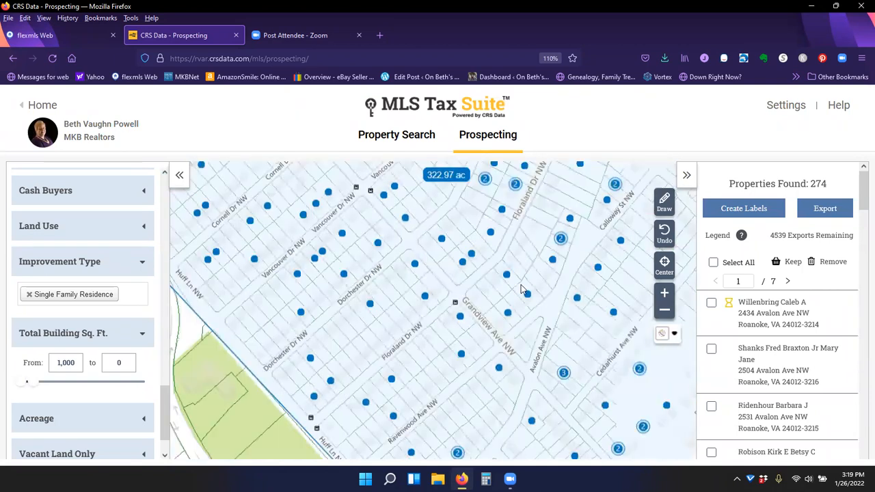
scroll(459, 332, down, 1)
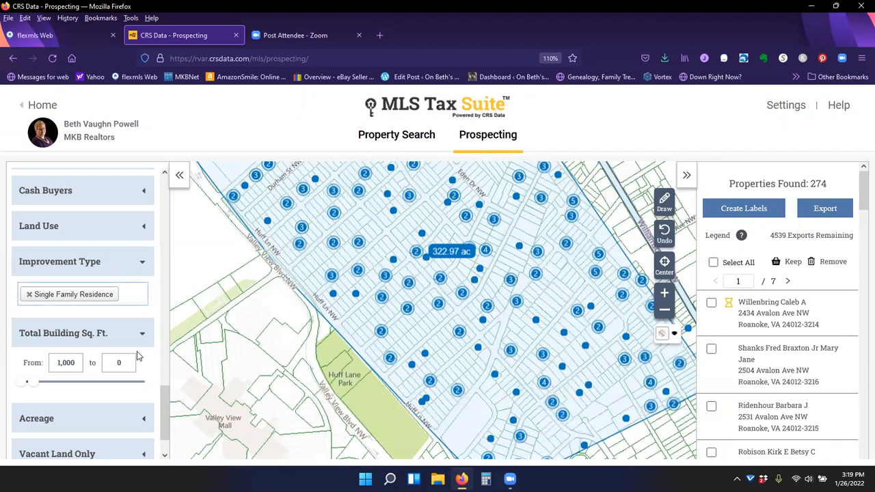
scroll(137, 354, down, 1)
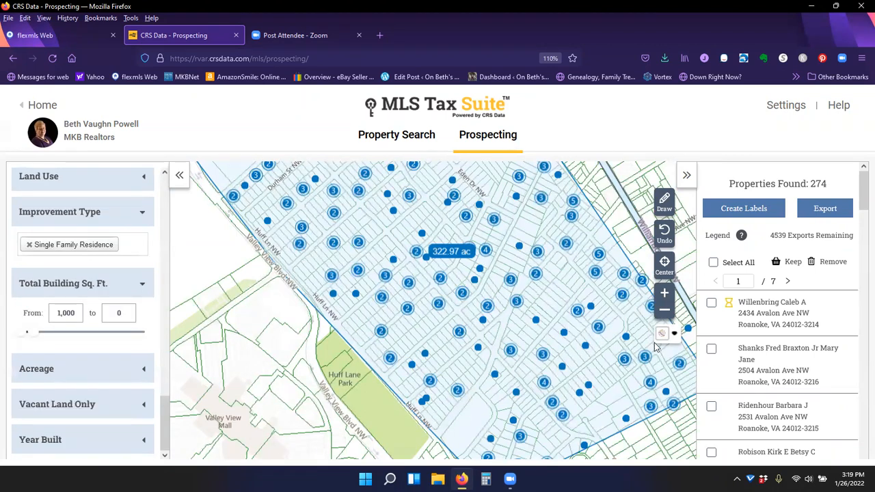
click(673, 335)
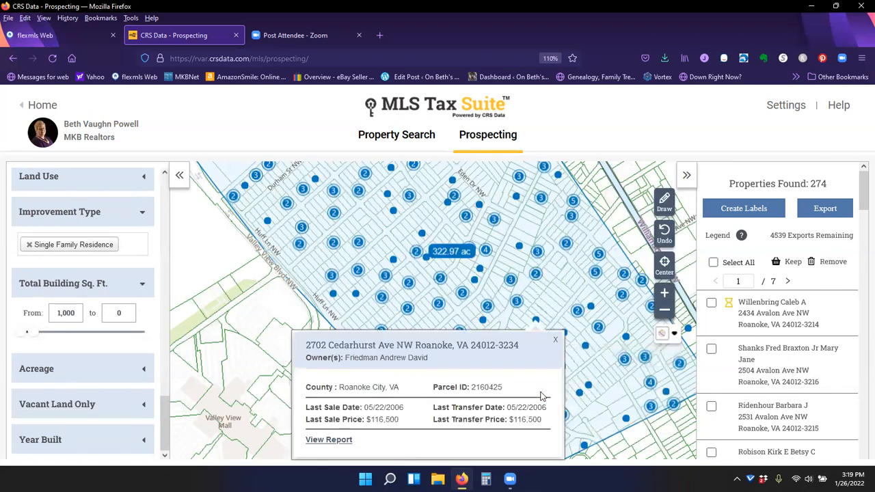
click(674, 334)
click(675, 335)
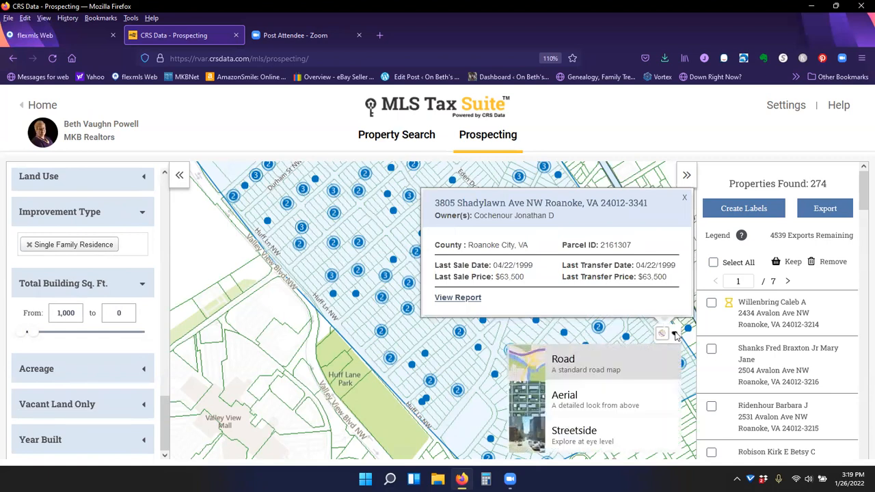
click(675, 335)
click(674, 335)
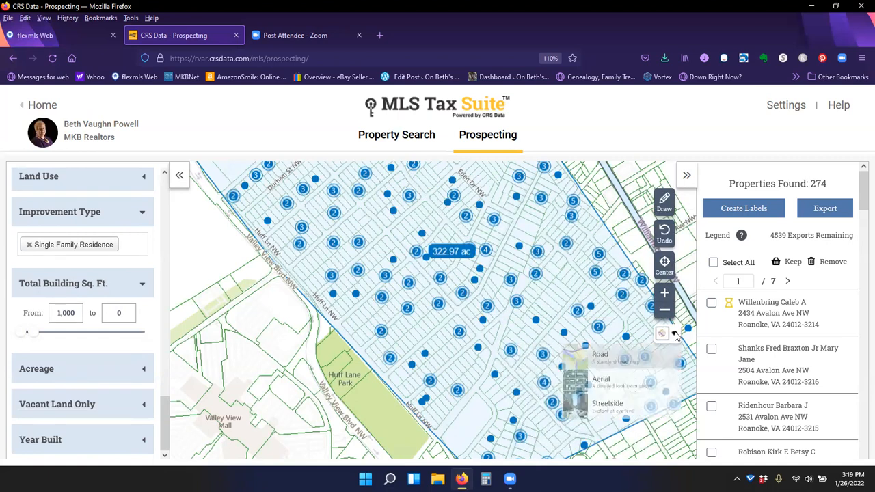
click(573, 403)
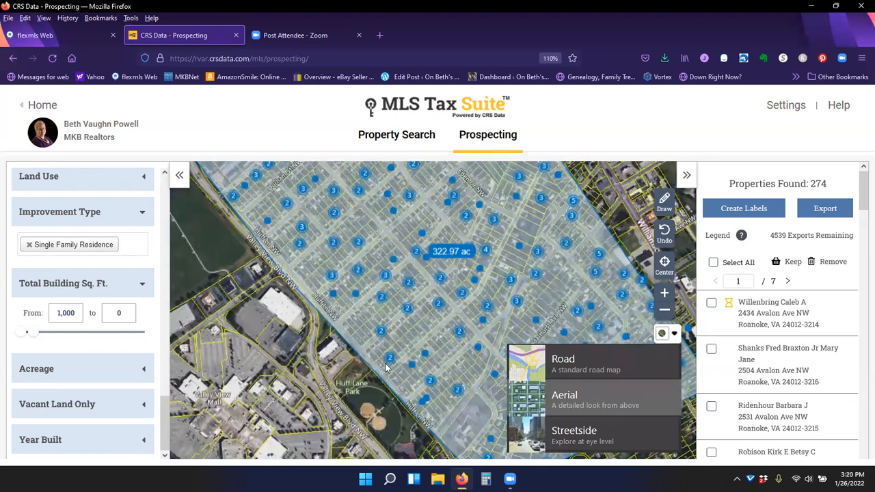
- Zoom and pan around the aerial map to examine the properties near Huff Lane Park
click(397, 379)
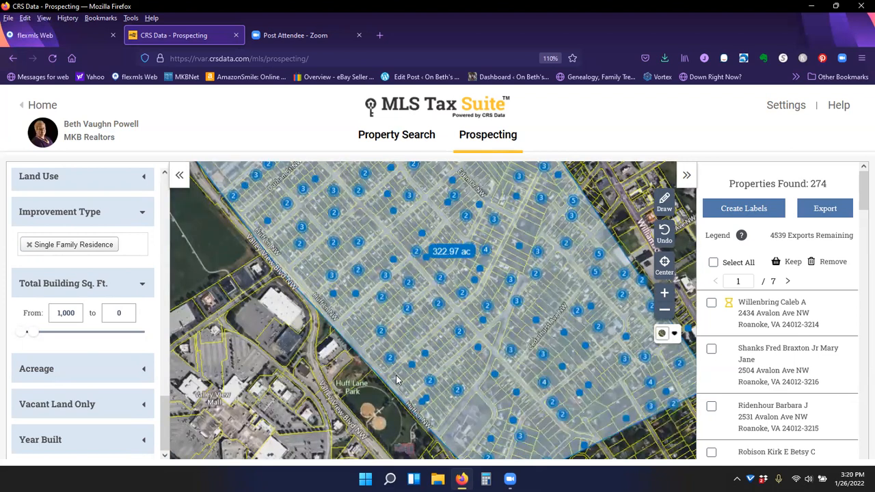
scroll(396, 380, up, 3)
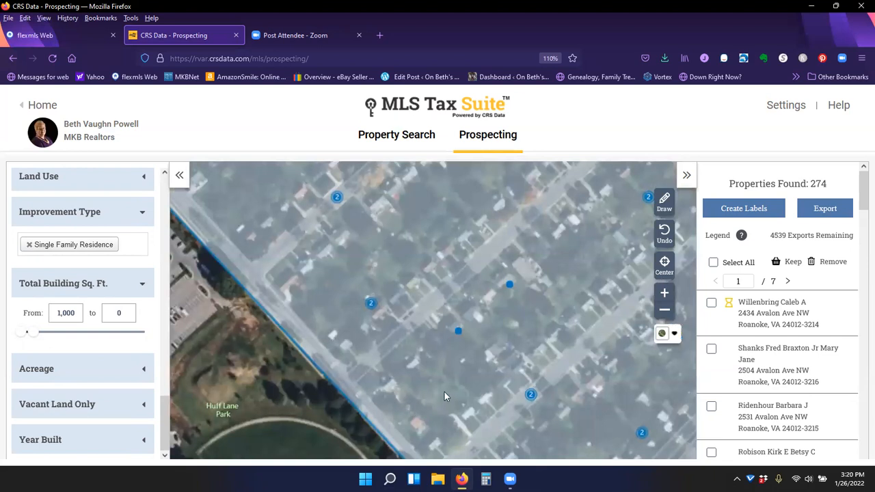
scroll(472, 372, down, 1)
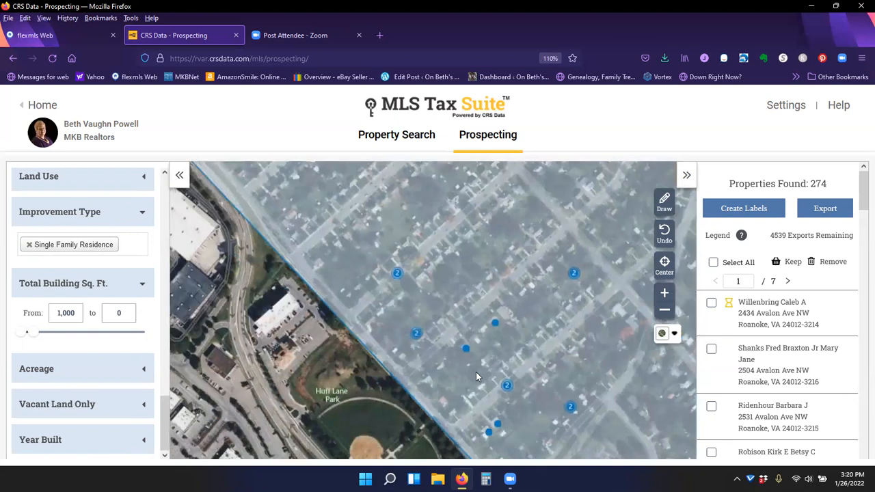
drag(342, 246, 426, 325)
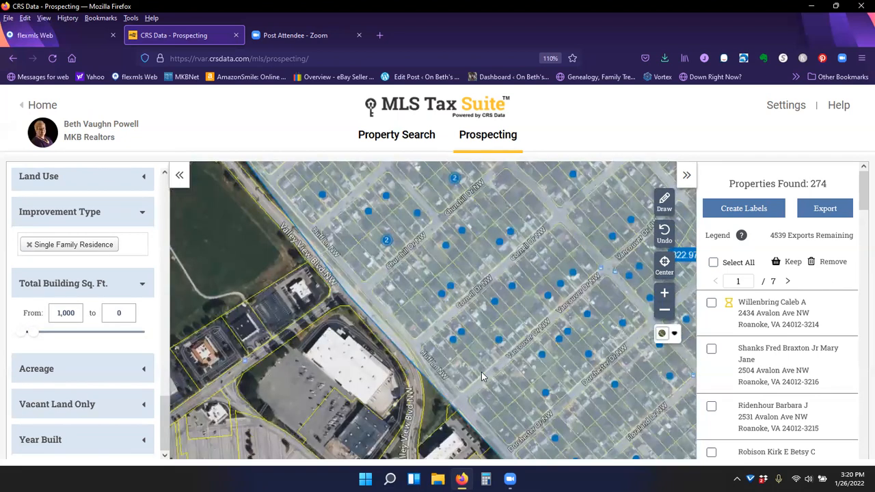
scroll(483, 370, down, 2)
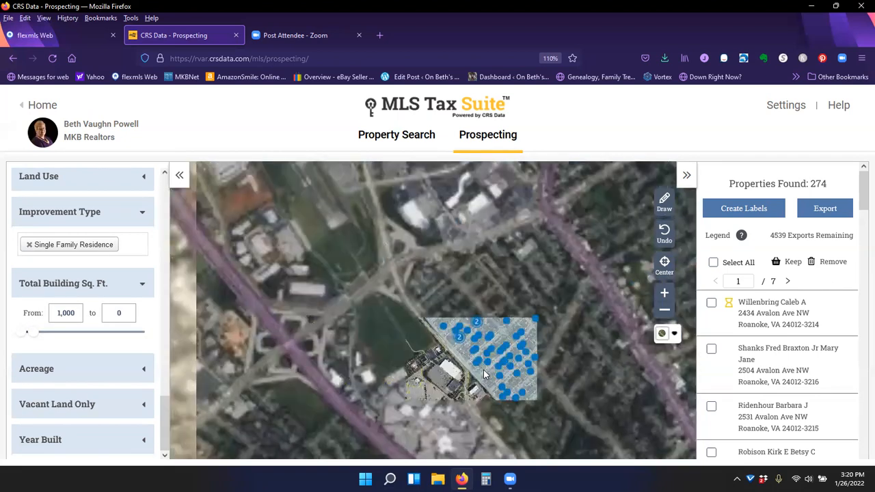
scroll(457, 340, up, 1)
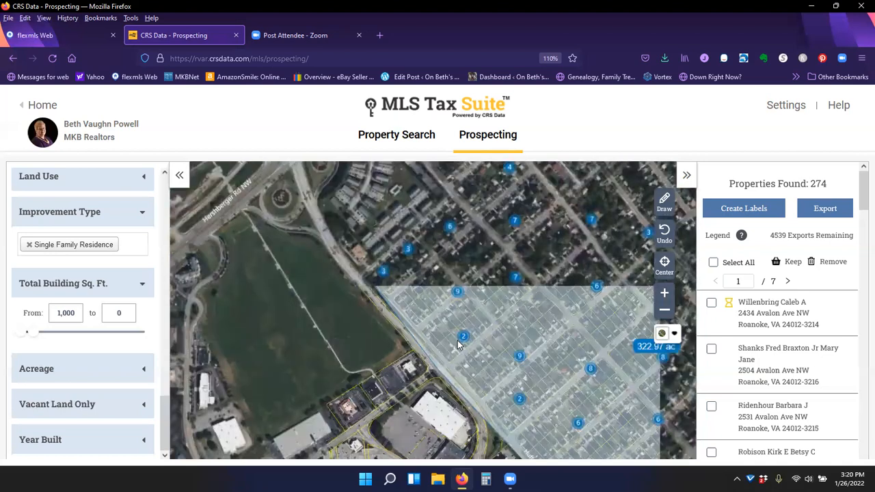
- Zoom the map around the search area and open a property's details popup, then close it
scroll(457, 340, up, 1)
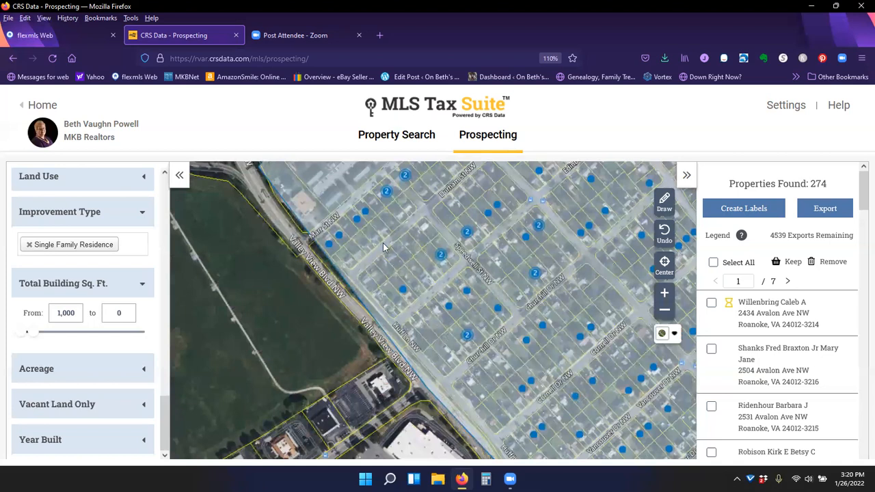
scroll(382, 246, down, 2)
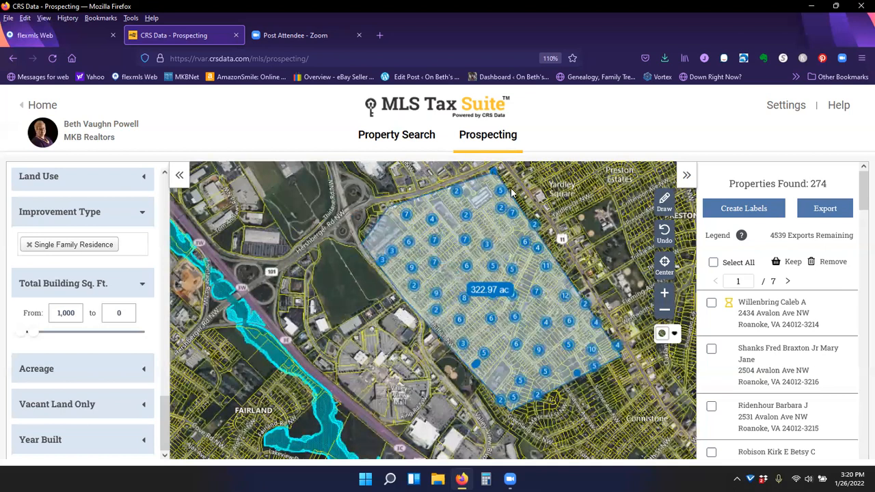
click(512, 197)
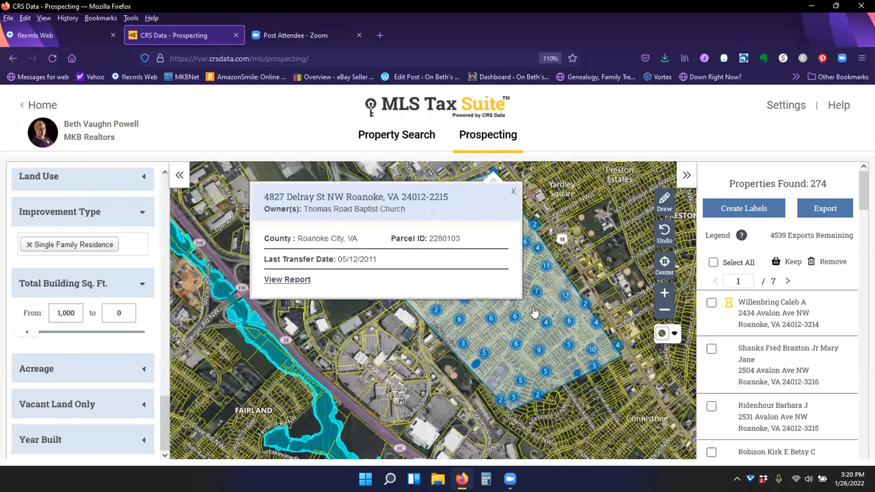
click(513, 191)
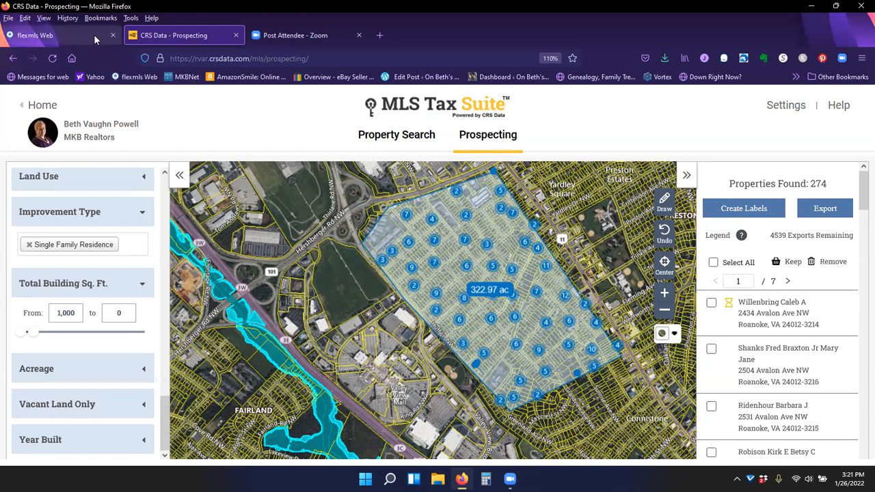
- Reopen a fresh Prospecting search and try entering 241543 in the owner, address or subdivision search field, then clear it
click(376, 138)
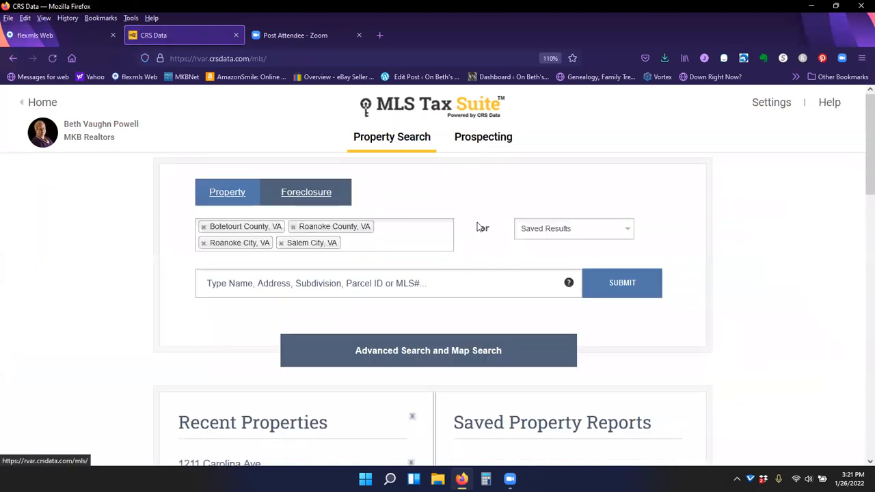
click(498, 139)
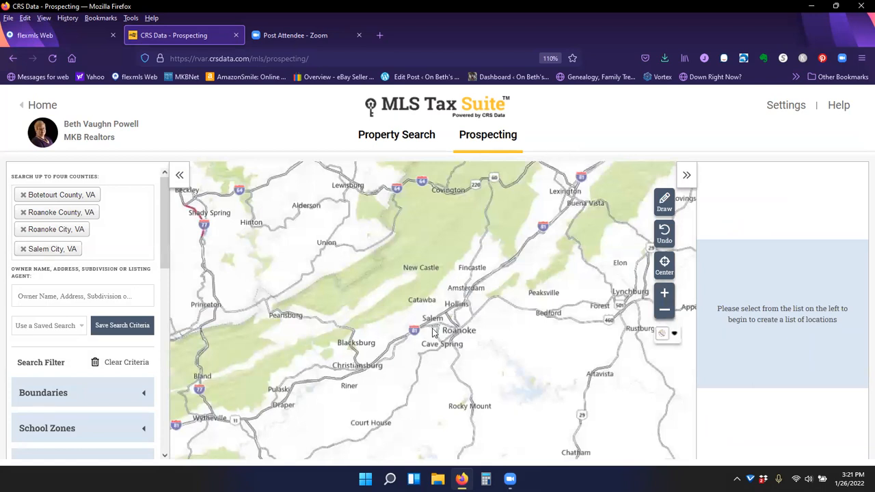
click(38, 305)
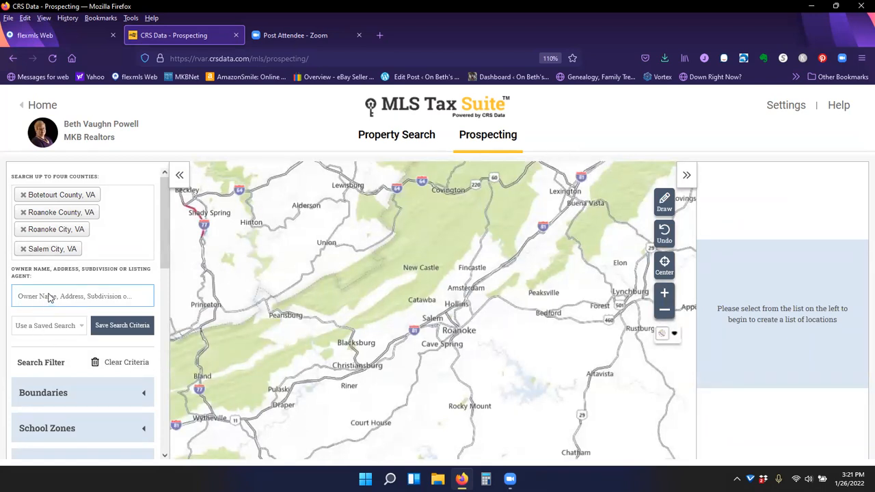
click(49, 300)
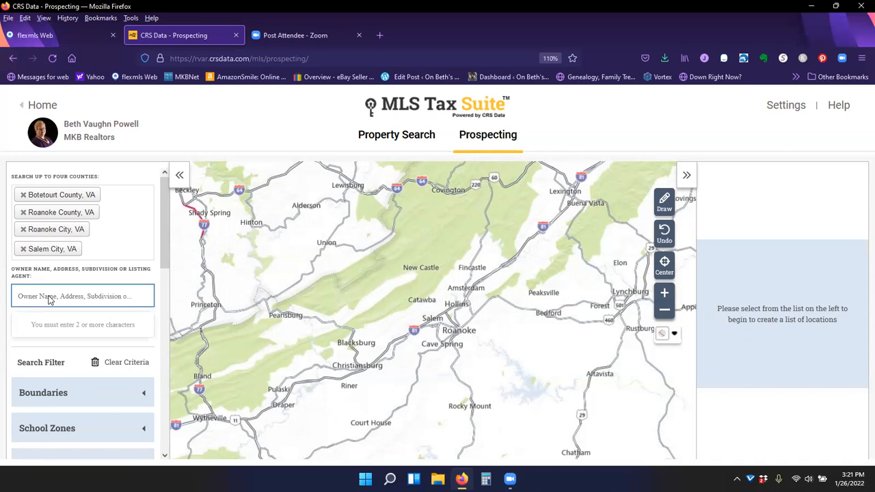
text(241543)
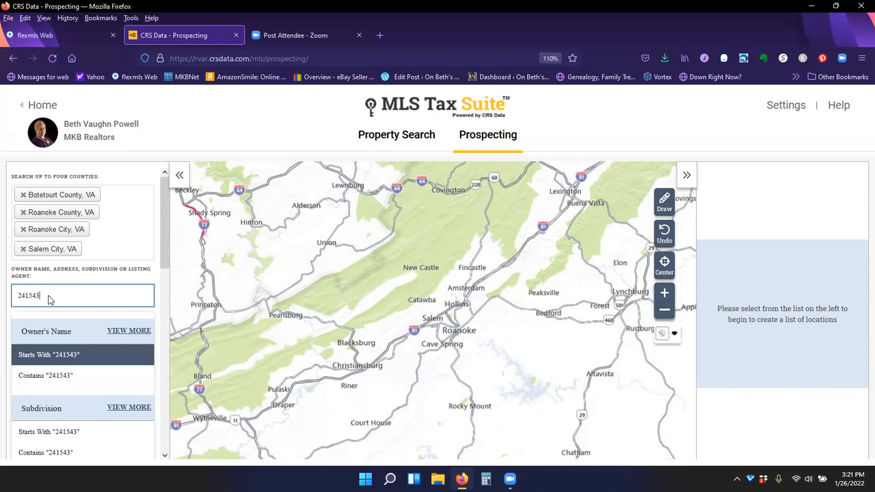
click(86, 295)
key(BackSpace)
key(BackSpace)
key(BackSpace)
key(BackSpace)
key(BackSpace)
key(BackSpace)
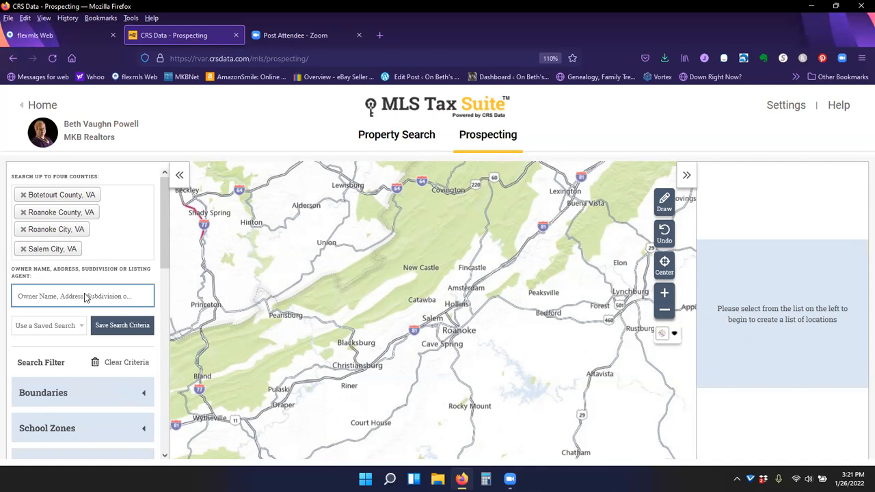
- Limit the search counties to Salem City, VA by removing Roanoke City, Roanoke County and Botetourt County
click(114, 231)
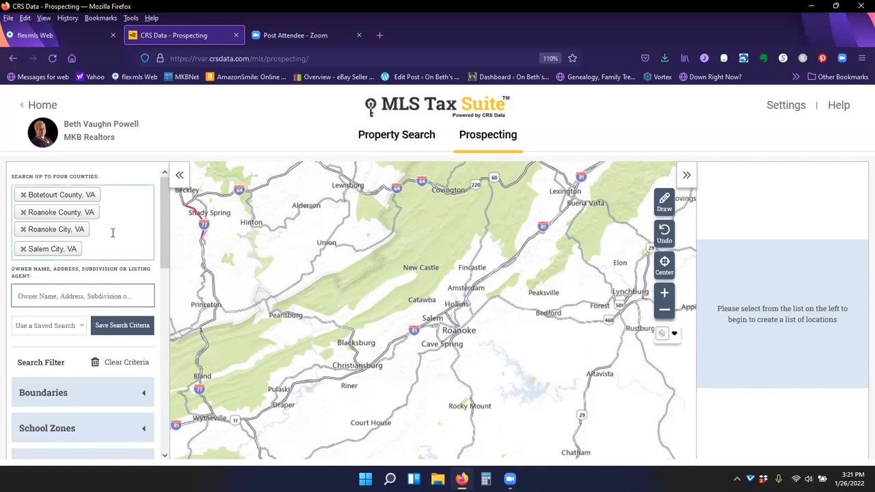
click(24, 229)
click(24, 212)
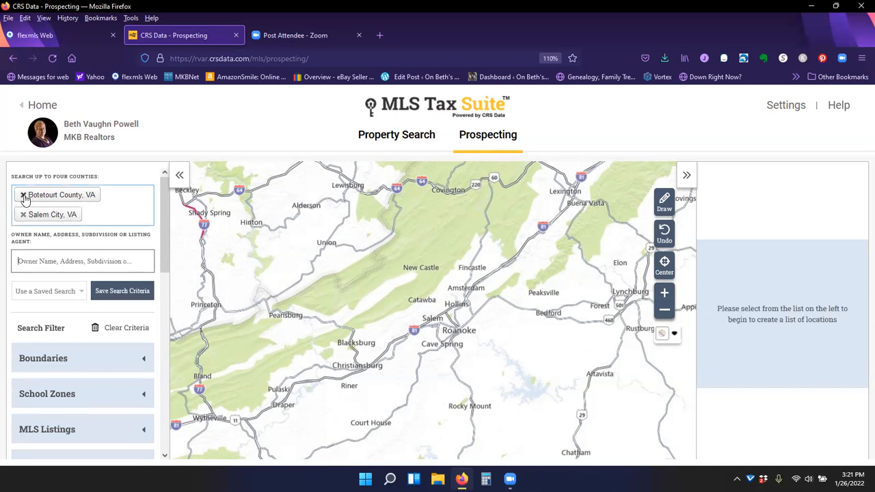
click(24, 195)
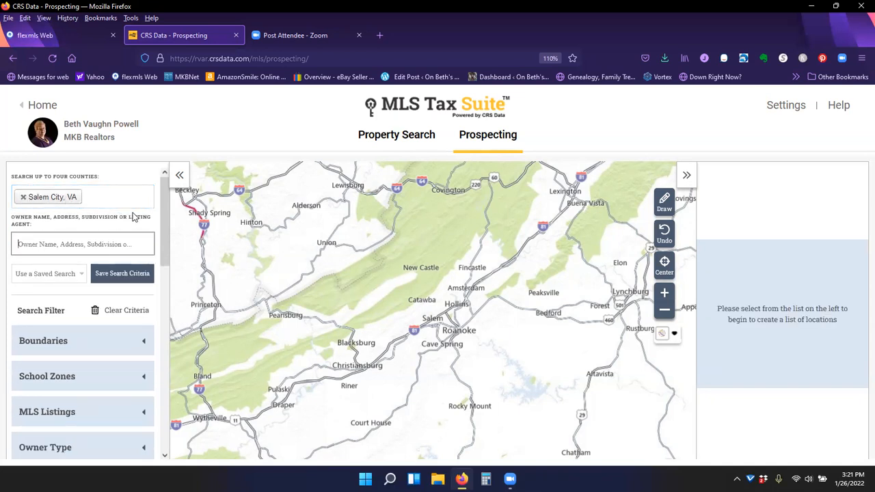
- Filter the search by the Salem High School zone under School Zones and apply the update
scroll(133, 363, down, 4)
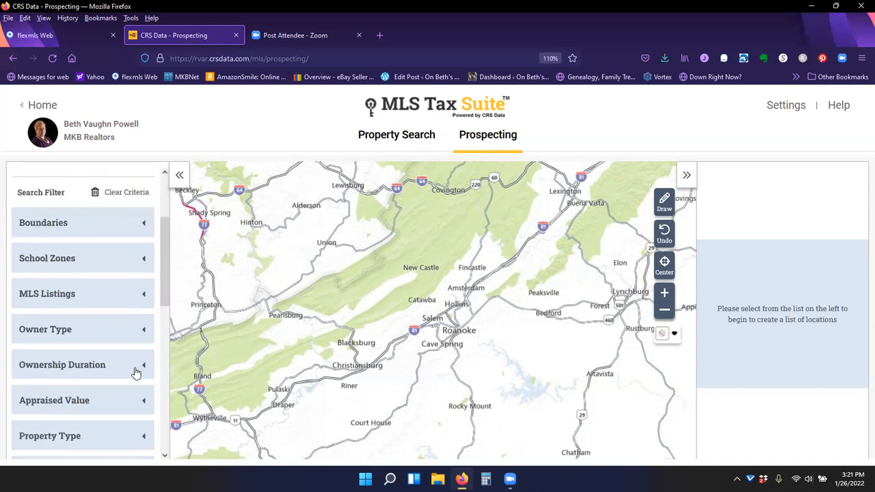
click(141, 259)
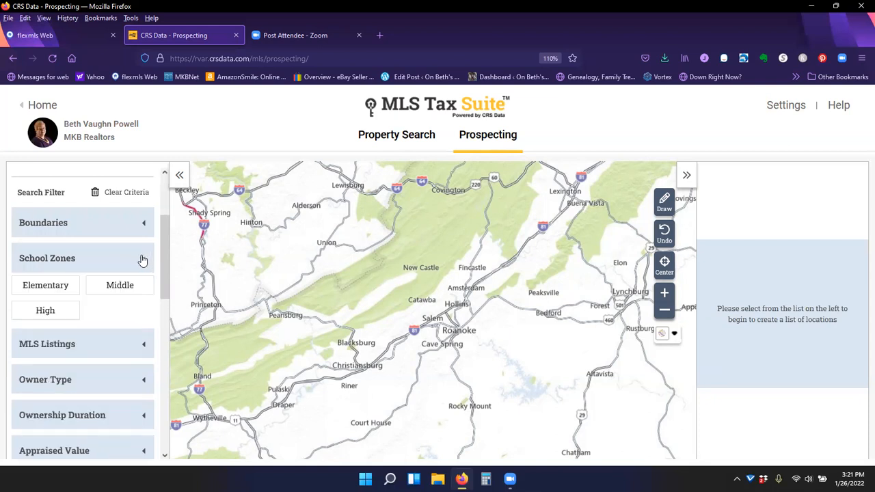
click(41, 309)
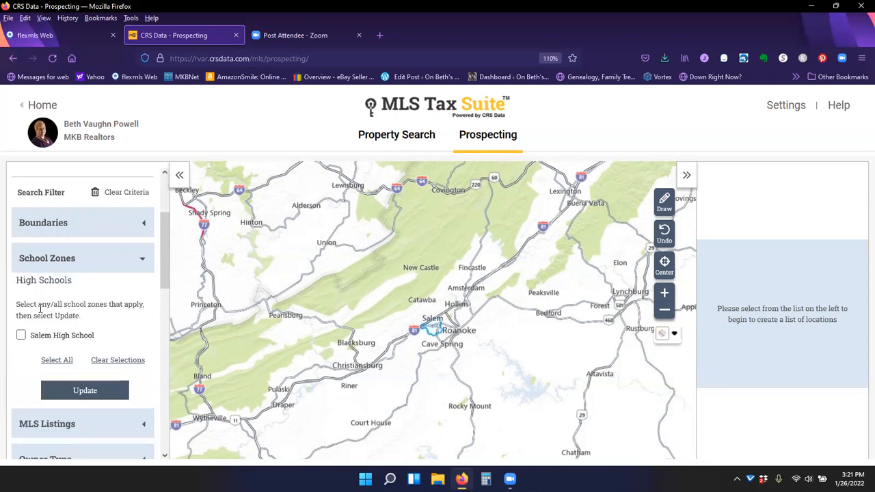
click(21, 335)
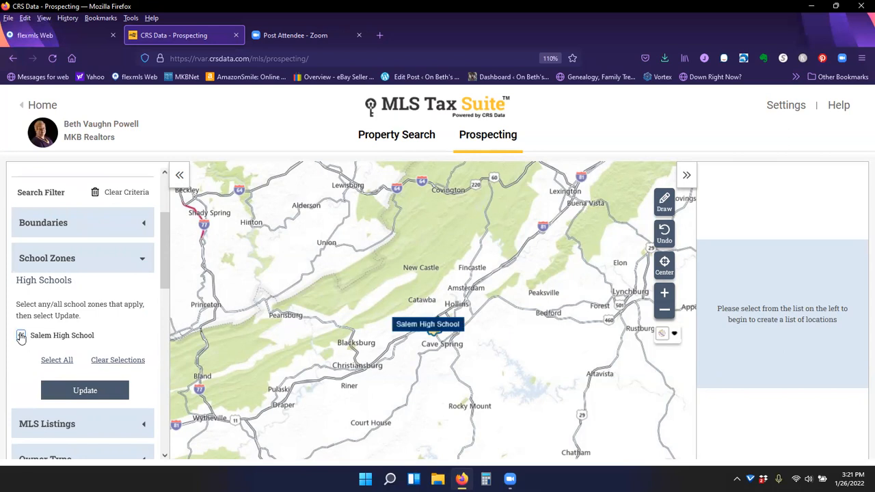
click(84, 391)
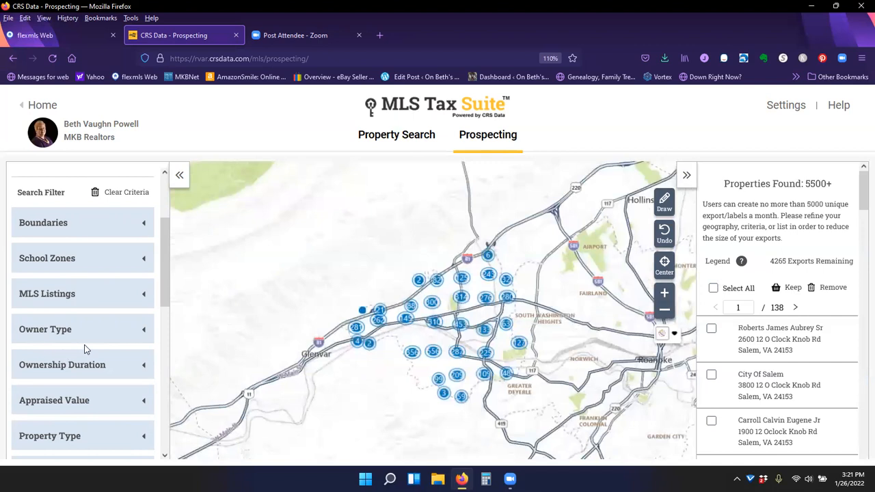
- Open the Owner Type filter and tick Owner Occupied
click(143, 333)
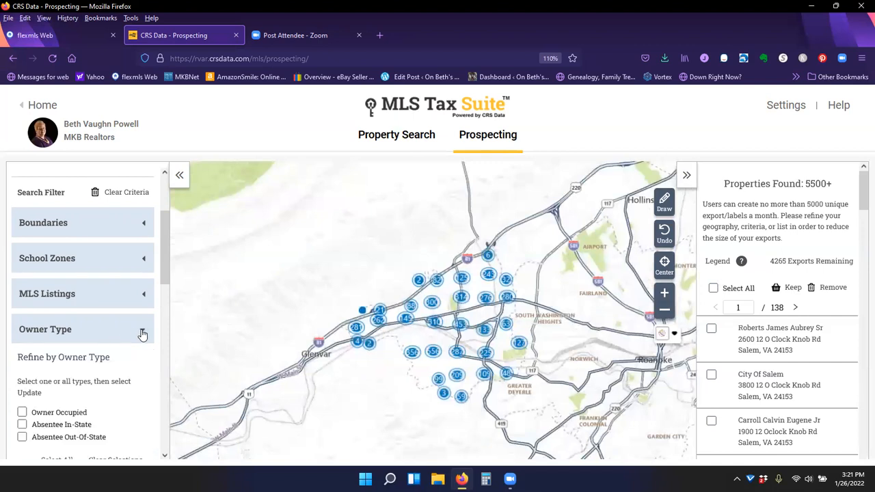
click(22, 413)
scroll(137, 403, down, 3)
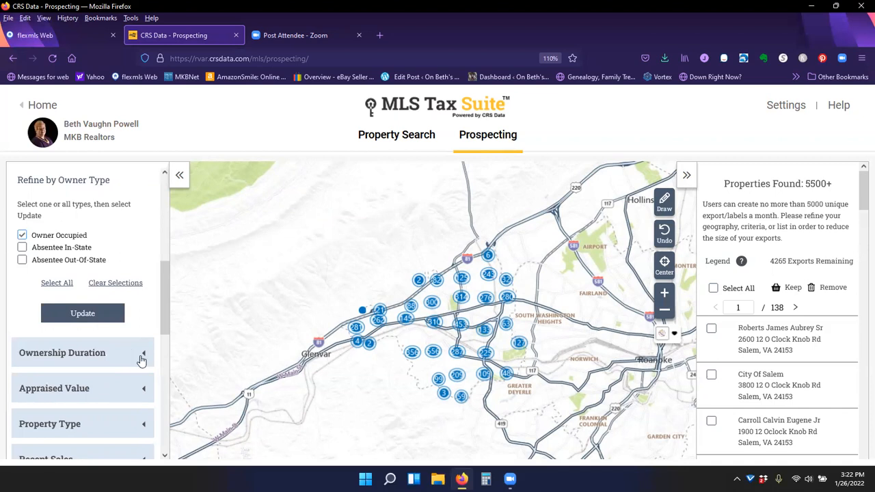
- Choose Road as the map style
mouse_move(510, 479)
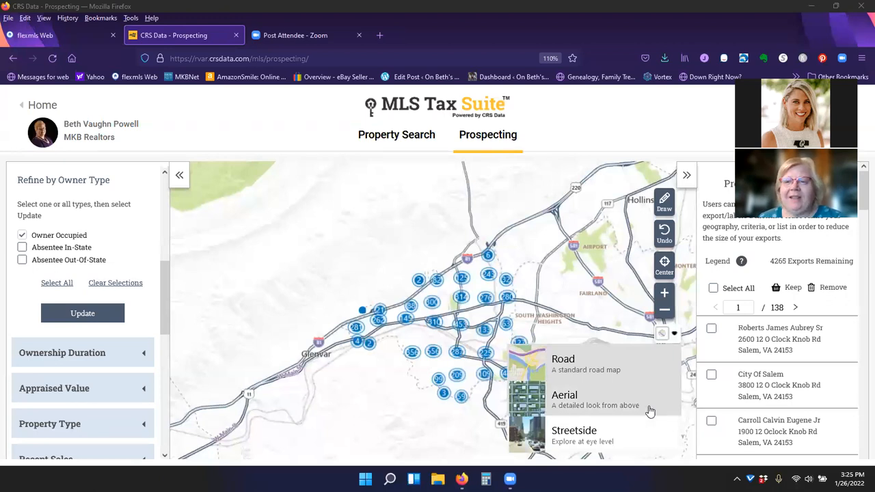
click(658, 359)
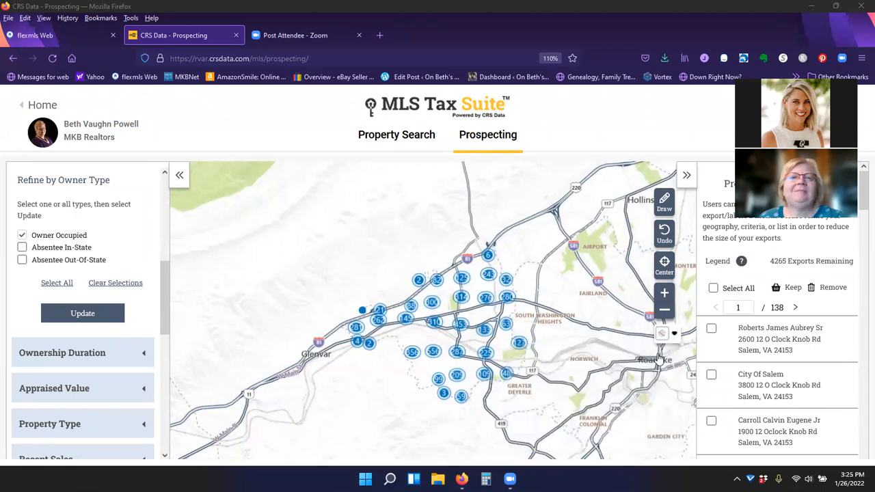